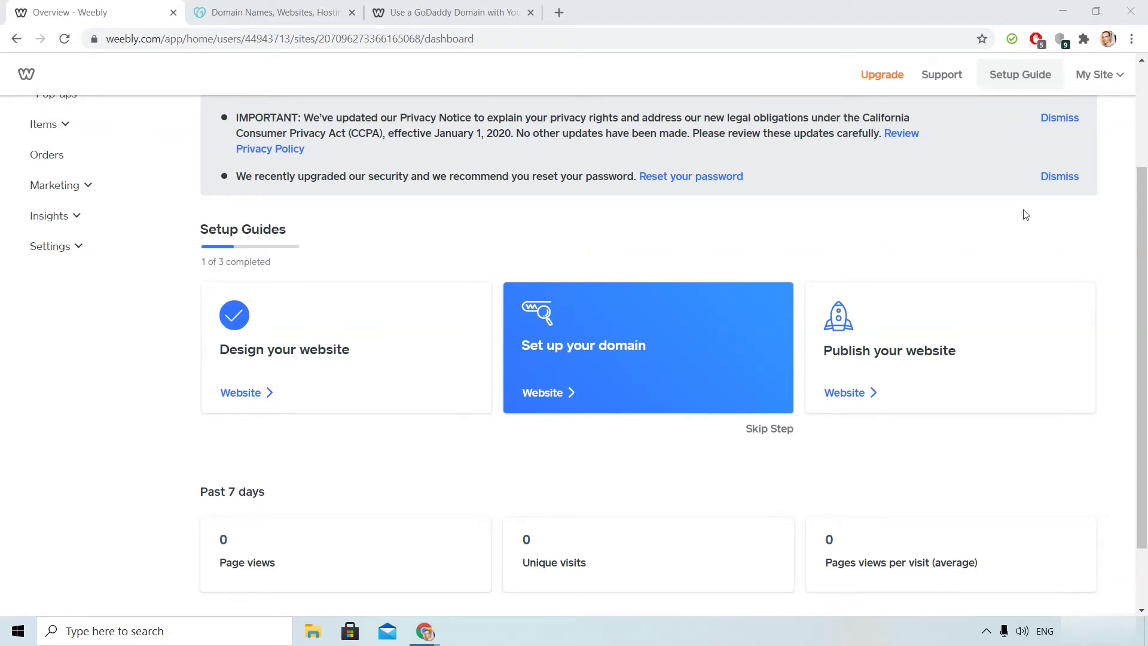
# - Scroll the Weebly dashboard to the Setup Guides section
pyautogui.scroll(3, 729, 163)
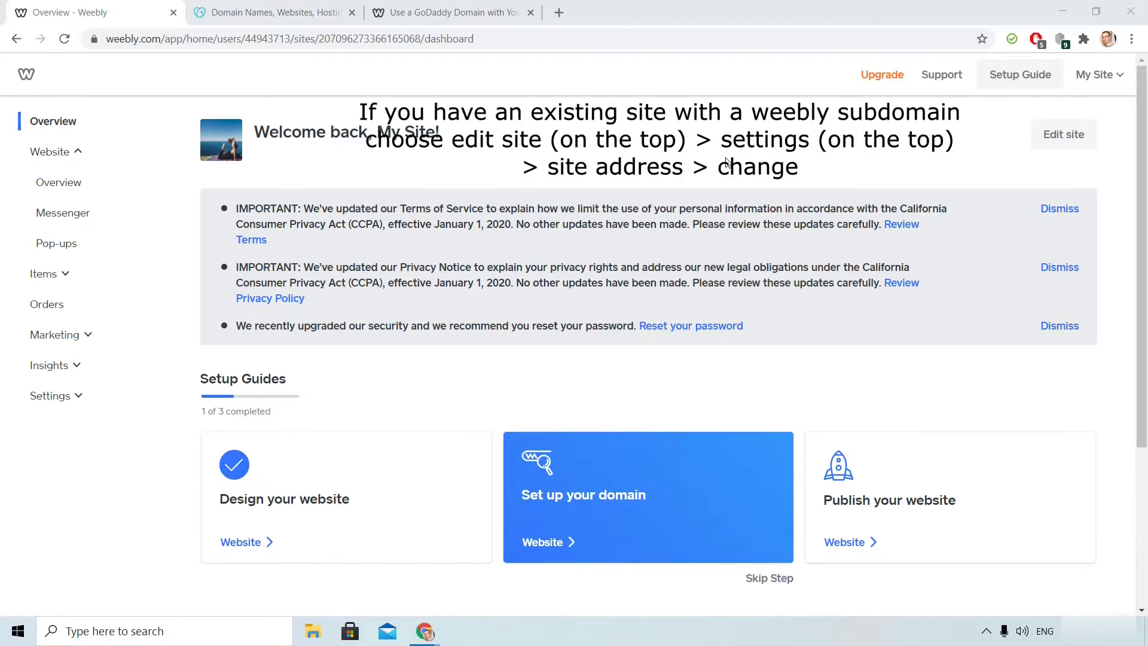
pyautogui.scroll(-3, 706, 216)
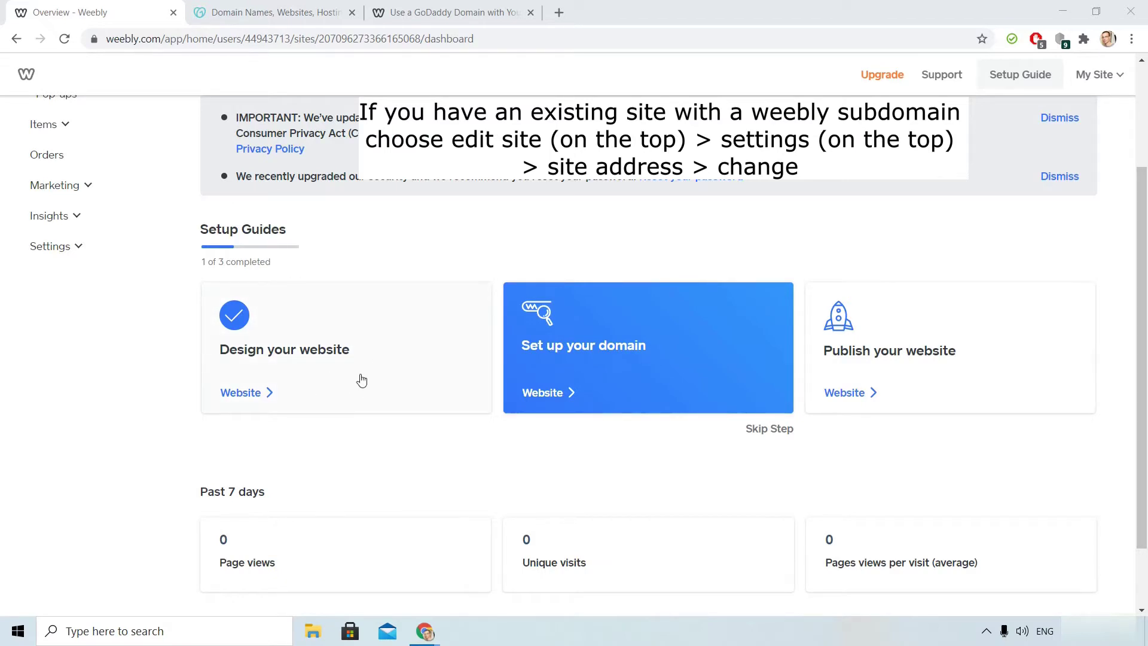
# - Choose to connect the already-owned domain backbone.me to the site
pyautogui.click(531, 392)
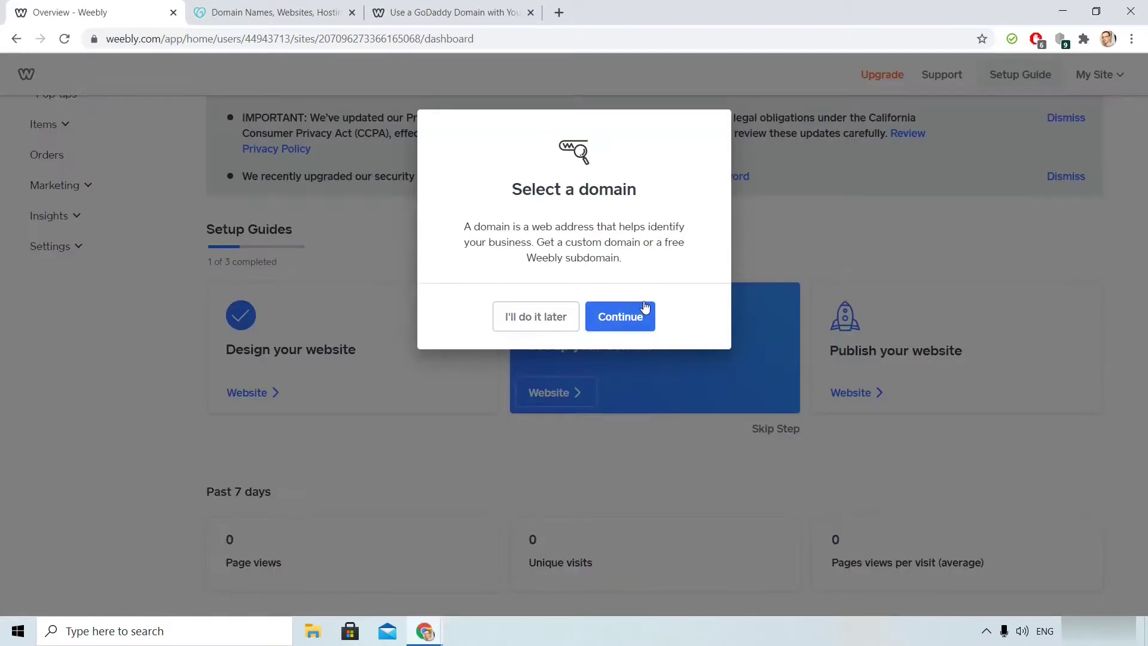
pyautogui.click(609, 329)
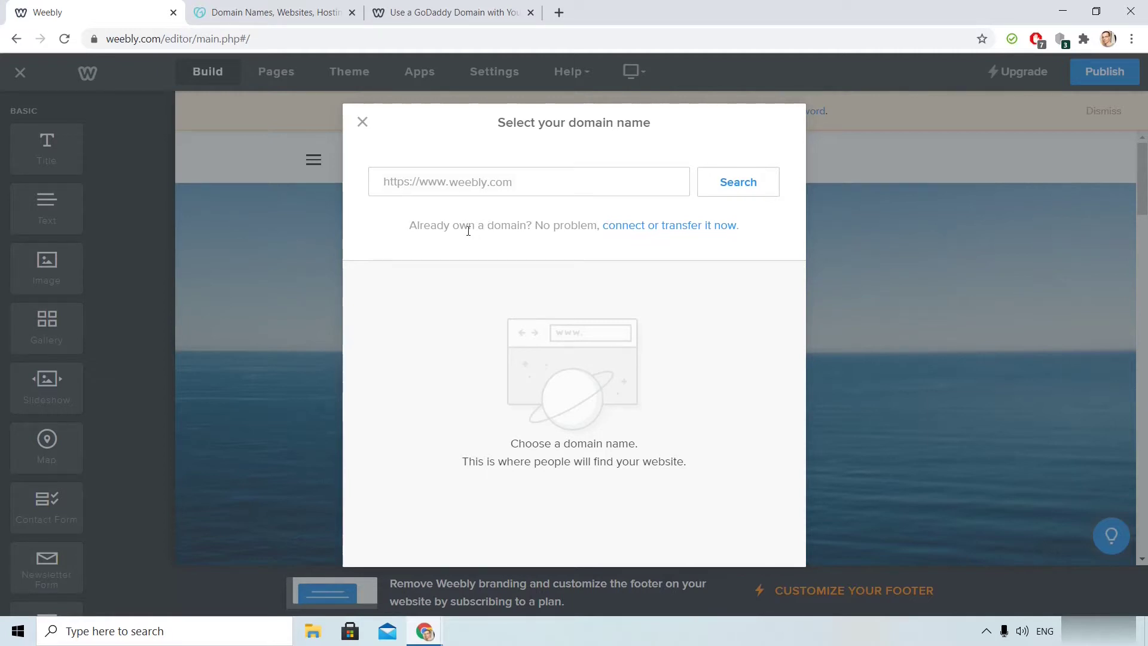
pyautogui.click(665, 232)
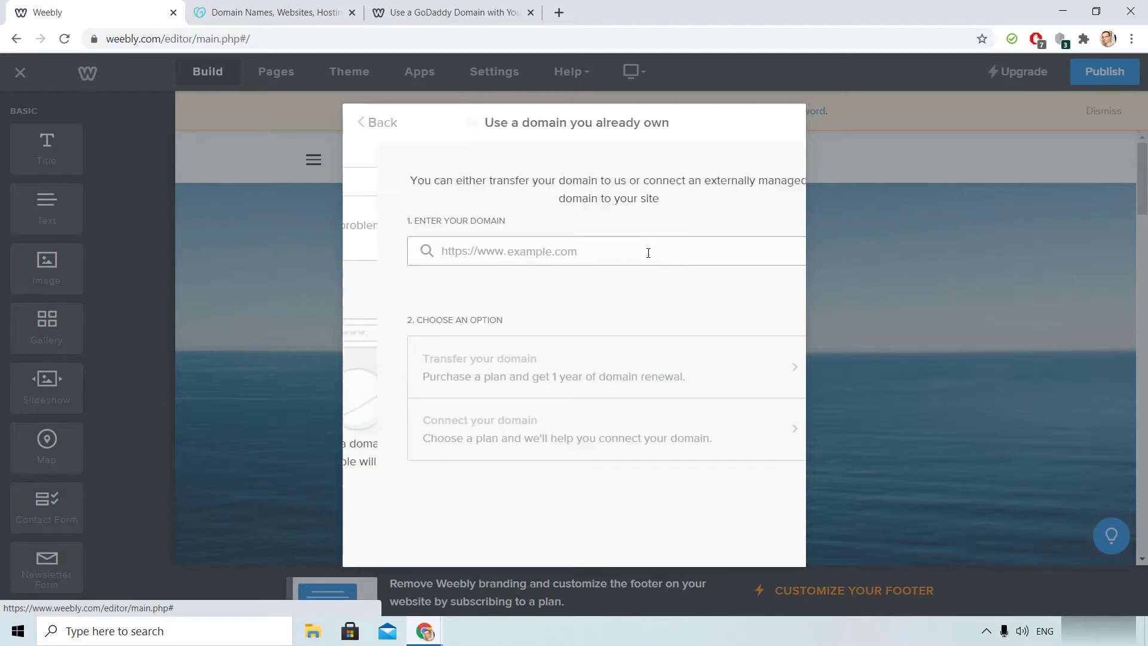
pyautogui.write('ba')
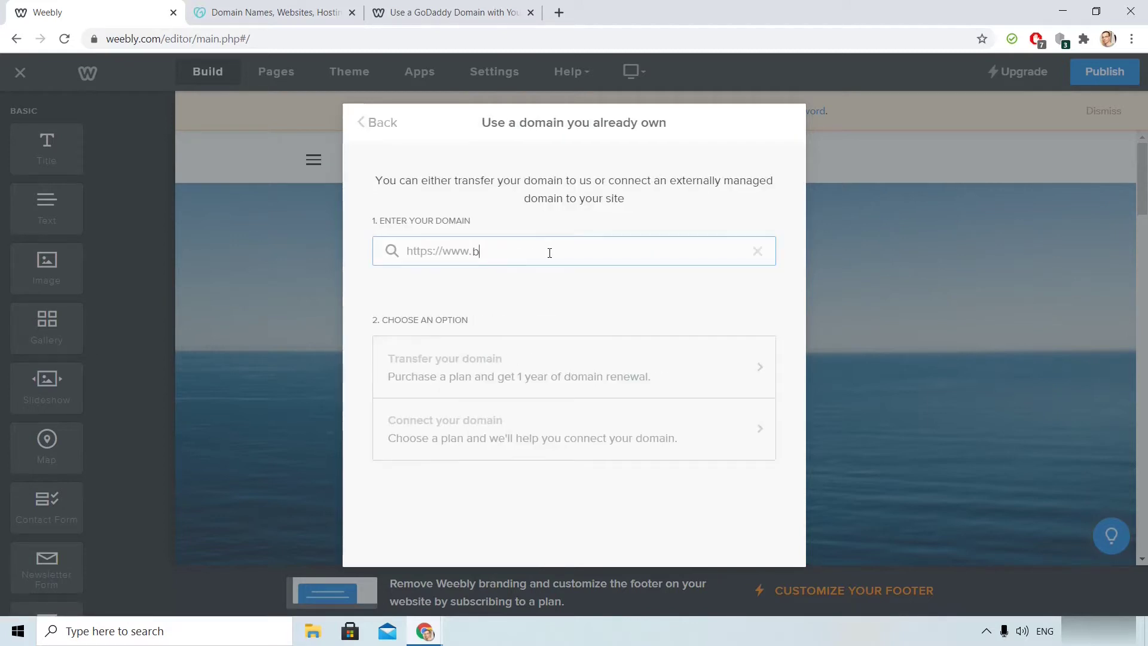
pyautogui.write('ckbone.me')
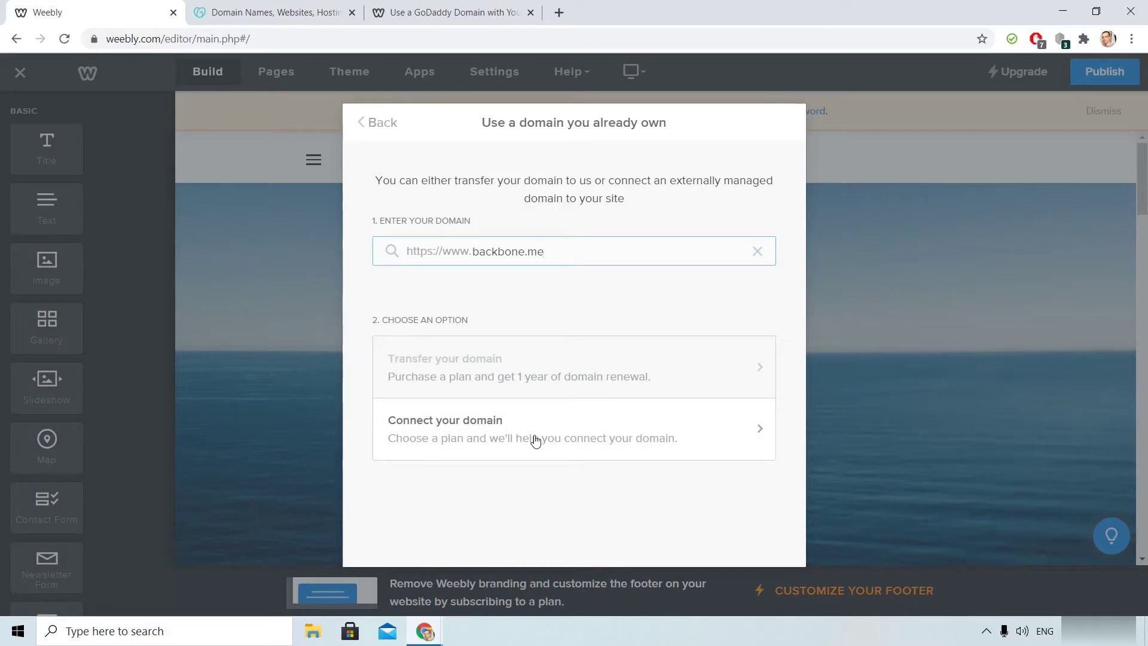
pyautogui.click(535, 441)
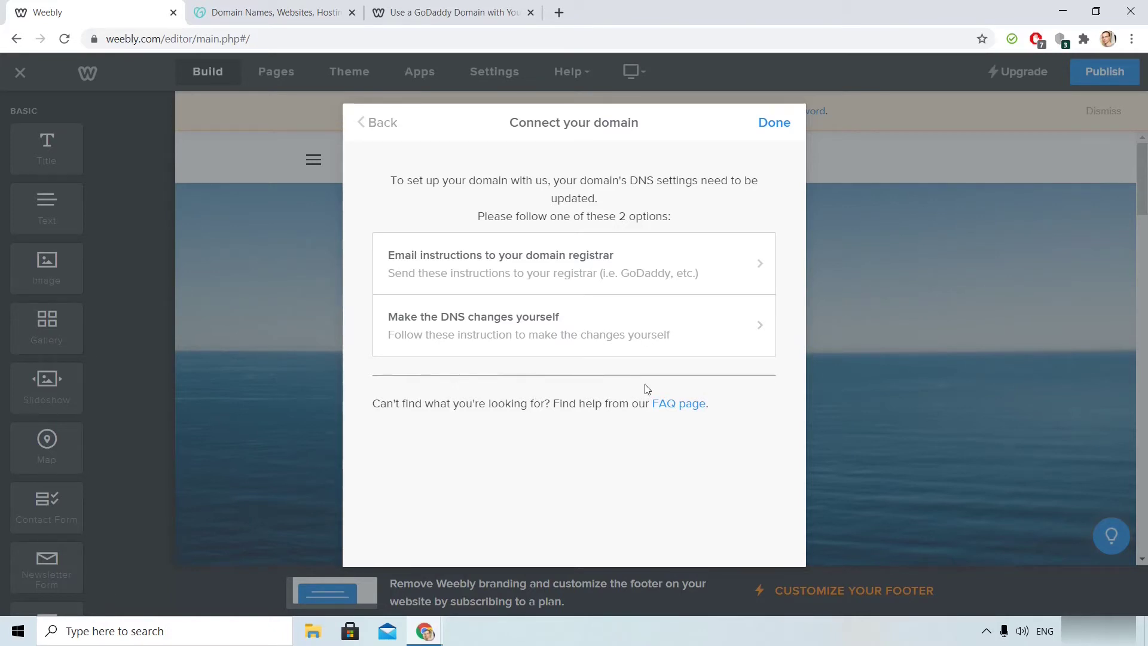
# - Open the do-it-yourself DNS instructions listing two A records to 199.34.228.77
pyautogui.click(601, 327)
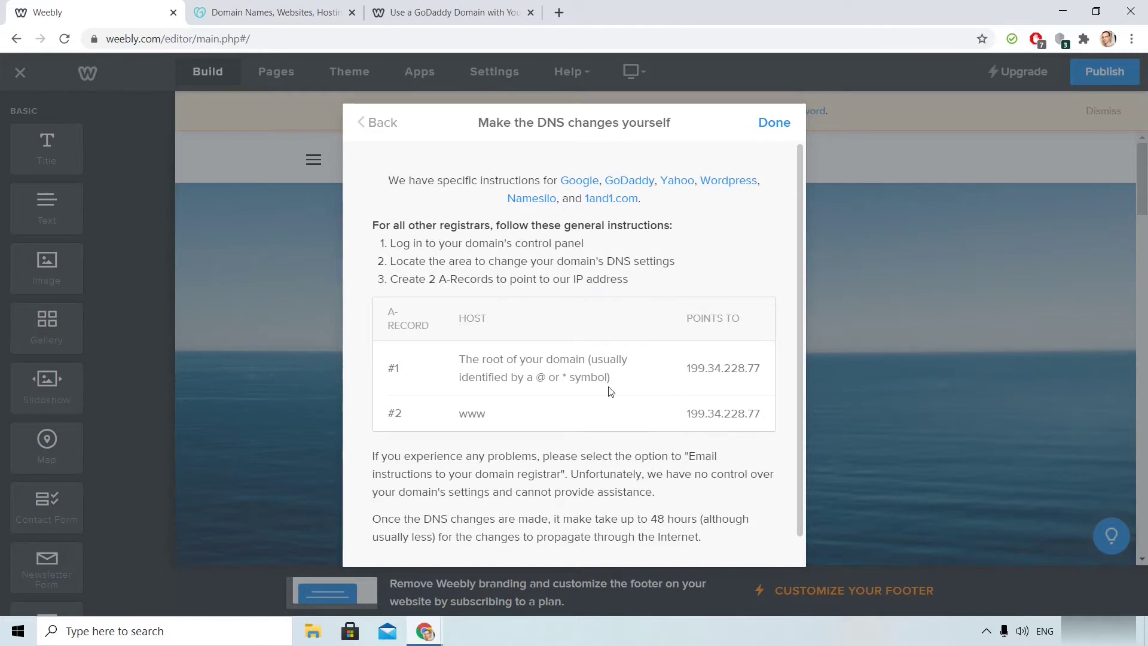
pyautogui.scroll(-1, 610, 392)
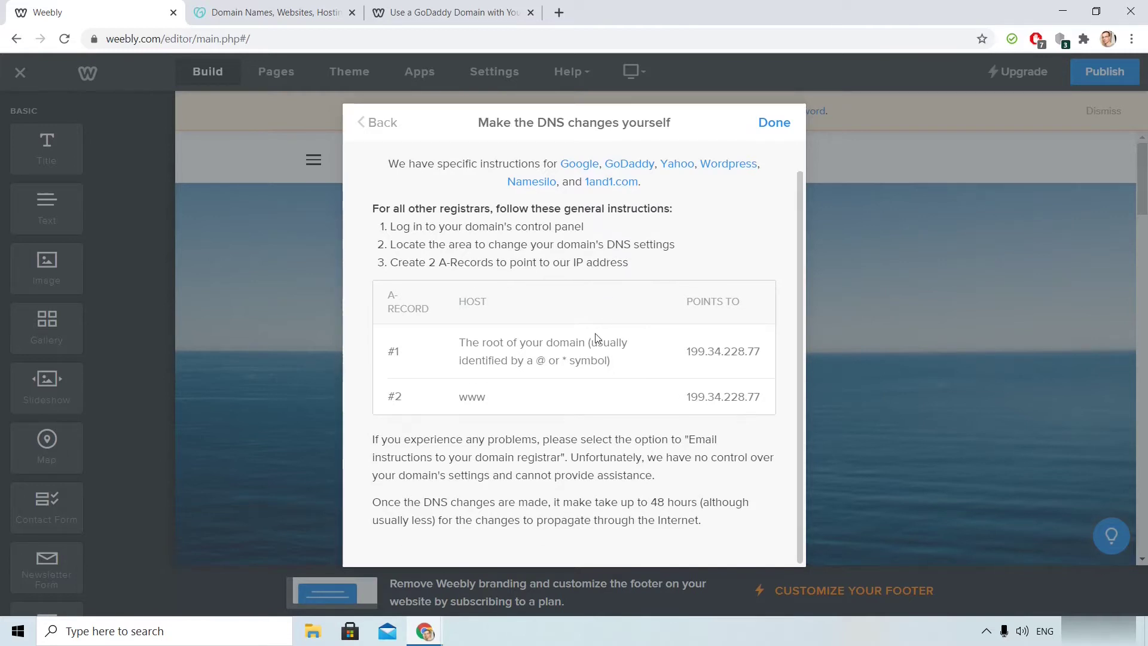
pyautogui.click(287, 7)
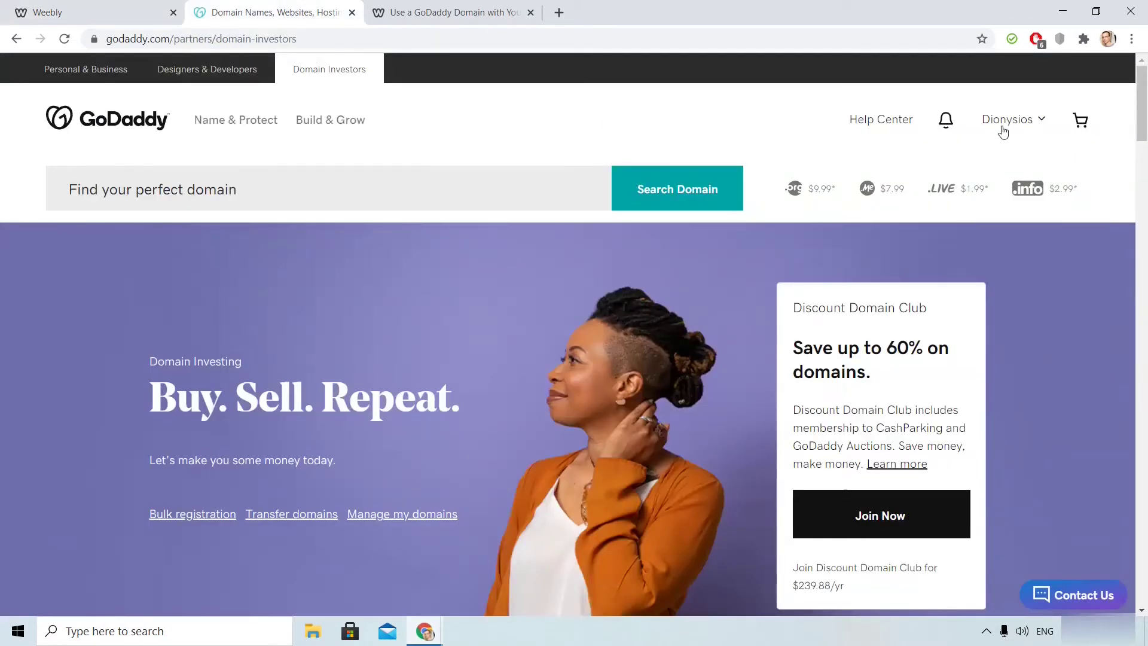
# - Go to My Products from the GoDaddy account menu
pyautogui.click(1003, 132)
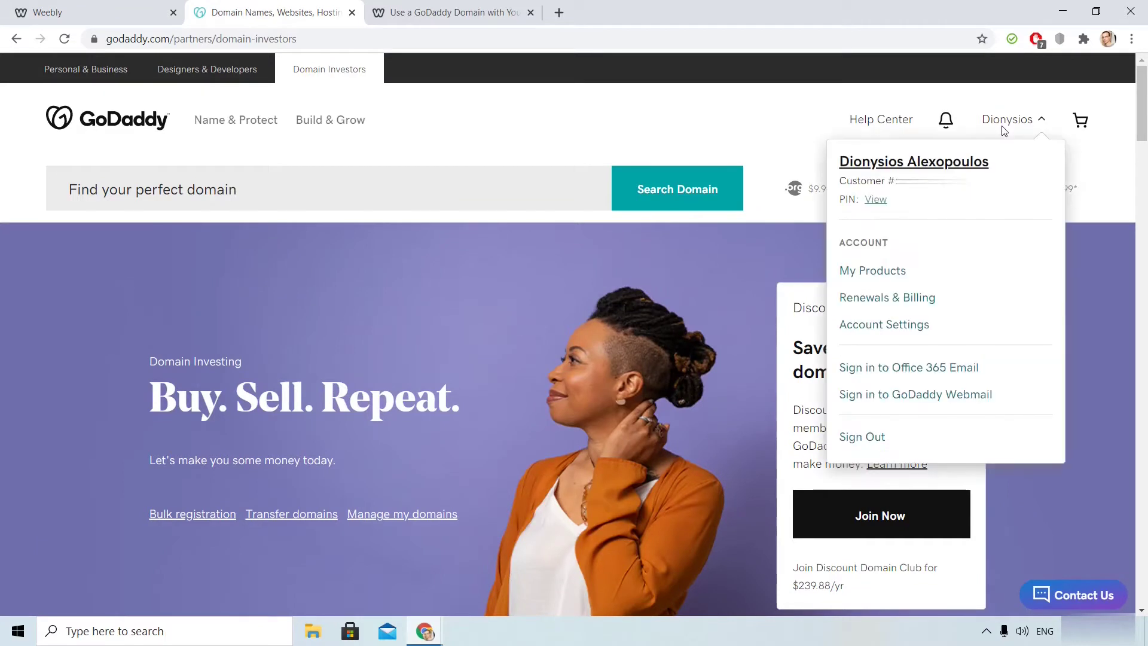
pyautogui.click(859, 270)
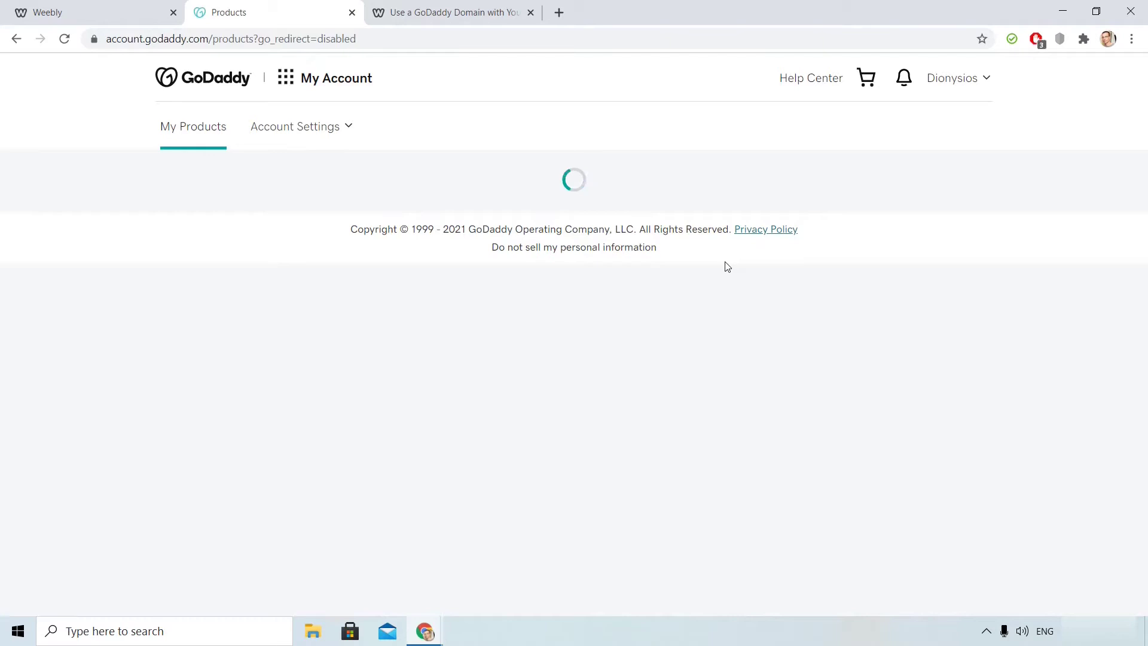
pyautogui.scroll(-5, 725, 264)
pyautogui.scroll(-2, 726, 263)
pyautogui.scroll(-5, 725, 264)
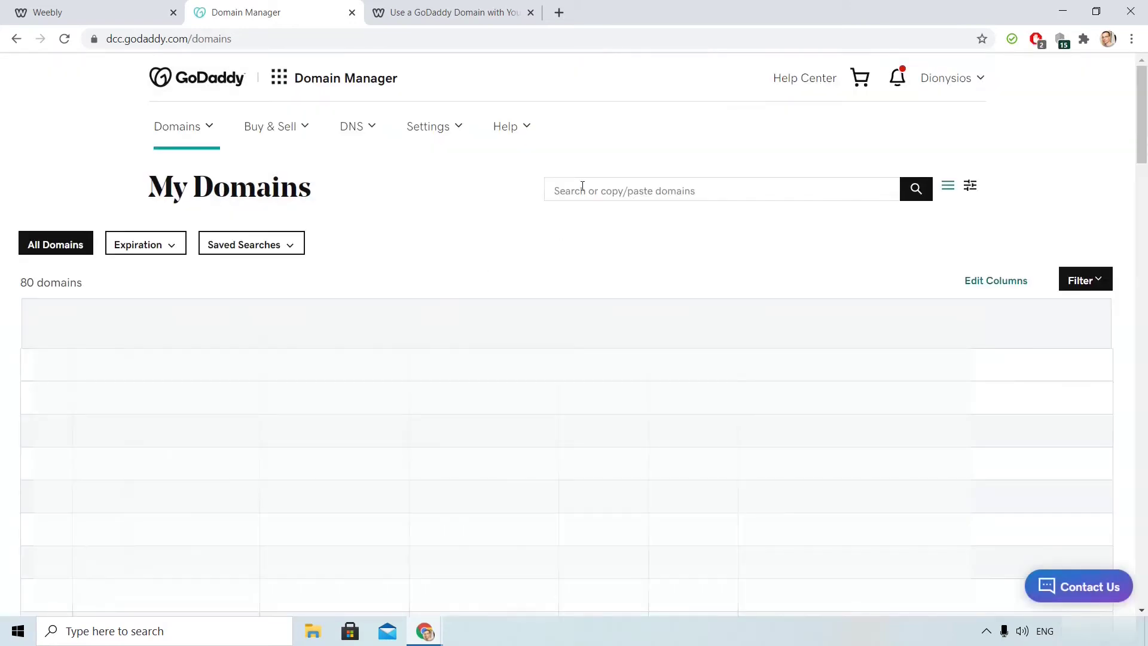
# - Search the domain list for backbone.me, correcting the search term to 'backbone'
pyautogui.click(583, 186)
pyautogui.write('backbone.me')
pyautogui.press('Return')
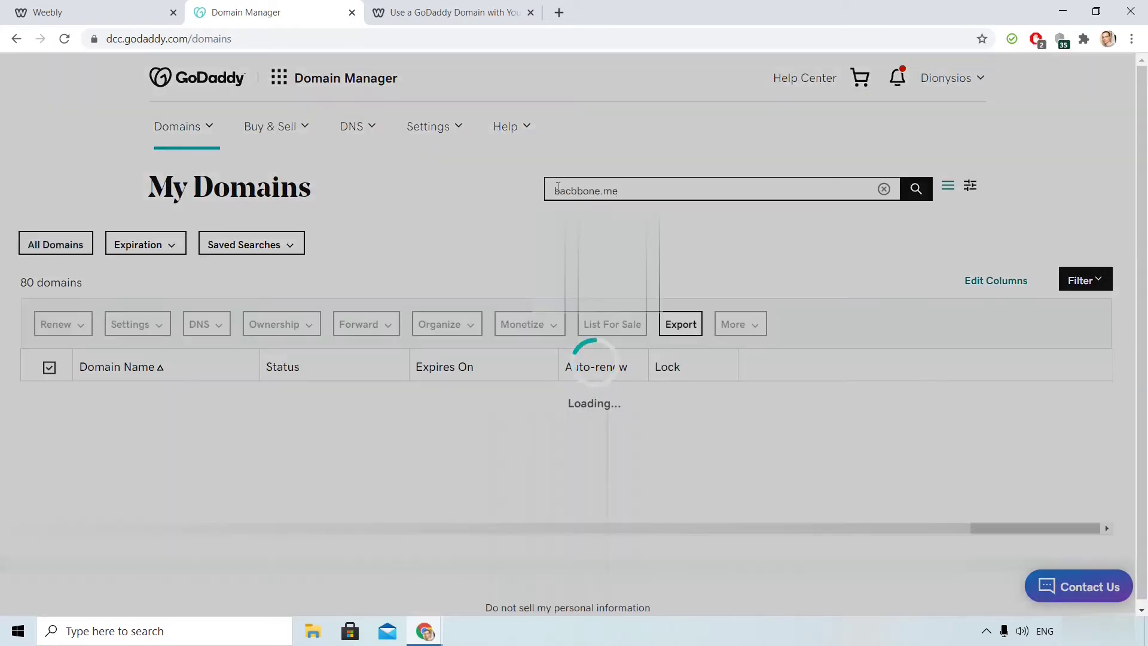
pyautogui.moveTo(568, 191); pyautogui.dragTo(673, 198)
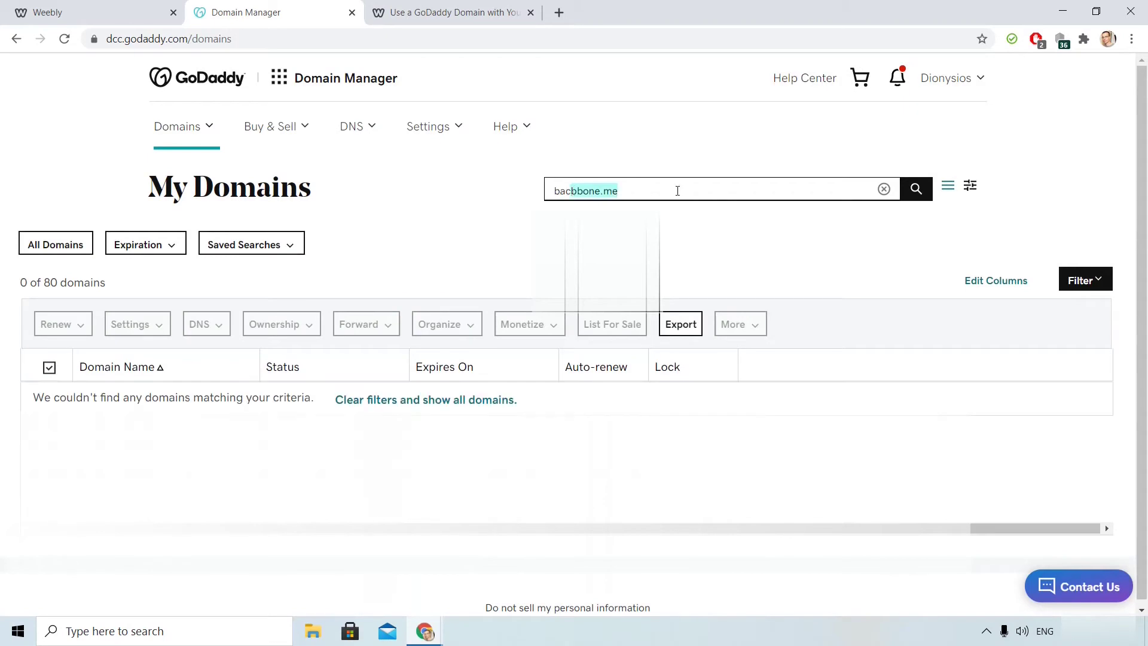
pyautogui.write('ckbone')
pyautogui.press('Return')
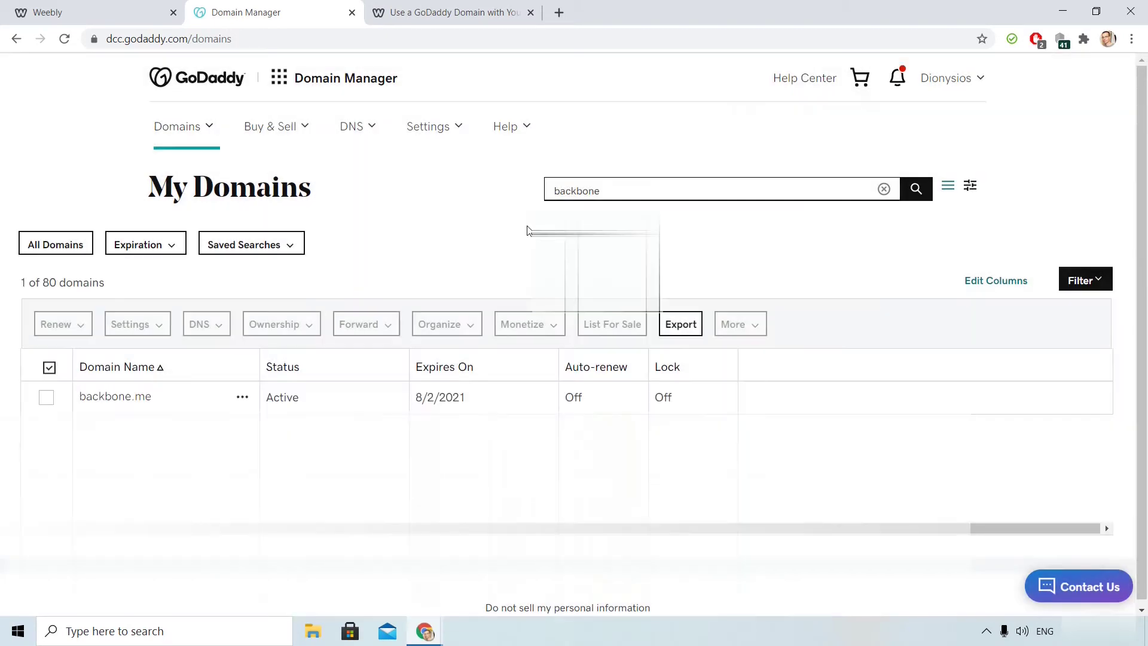
# - Open DNS management for backbone.me and review its records
pyautogui.click(104, 397)
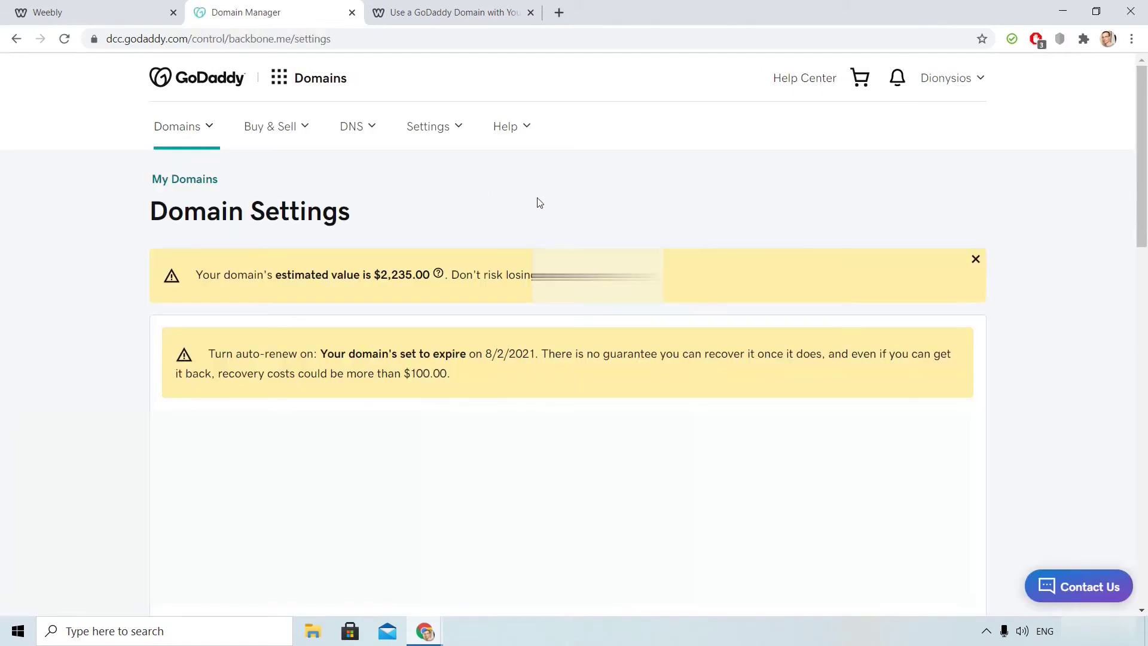
pyautogui.scroll(-2, 574, 269)
pyautogui.scroll(-3, 579, 329)
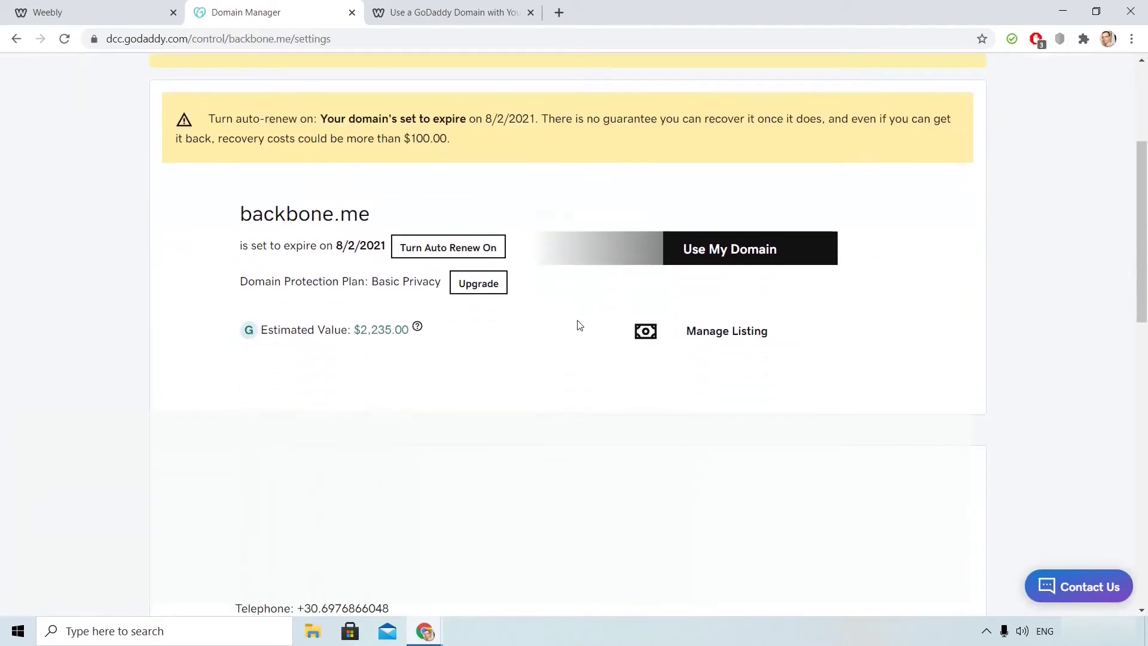
pyautogui.scroll(-3, 579, 325)
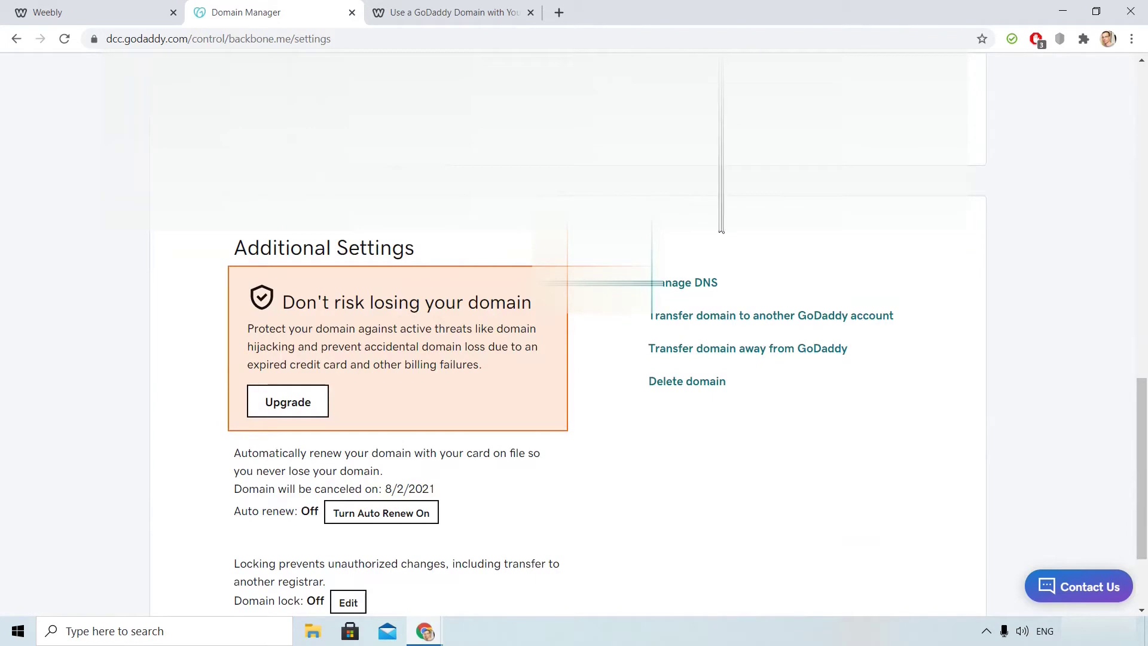
pyautogui.click(683, 357)
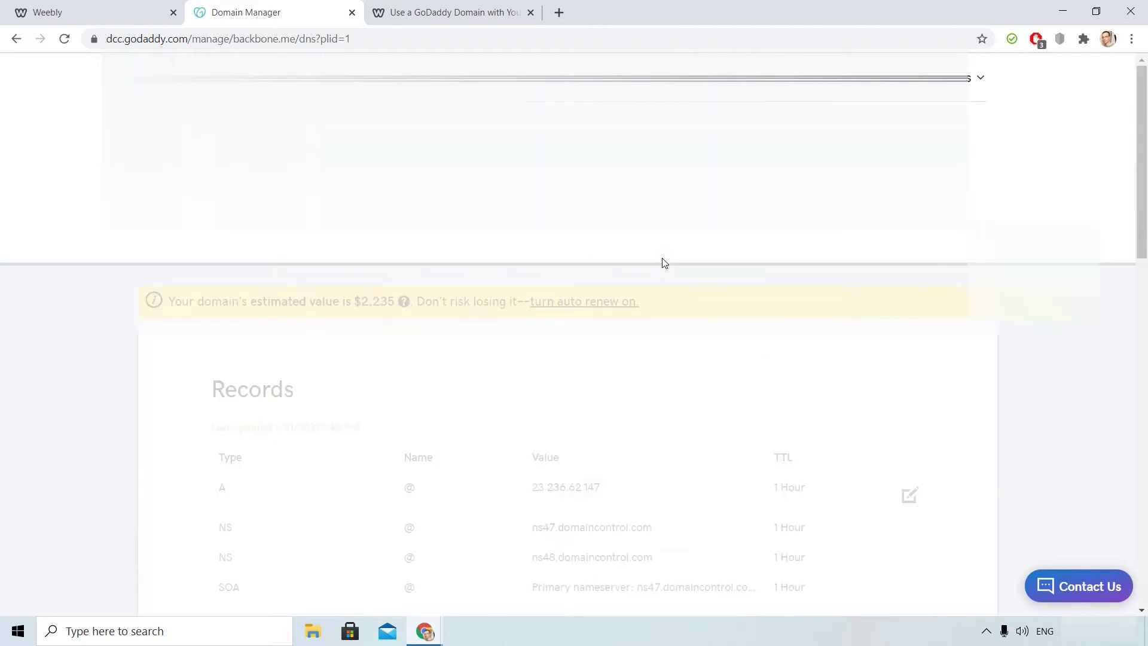
pyautogui.scroll(-3, 662, 263)
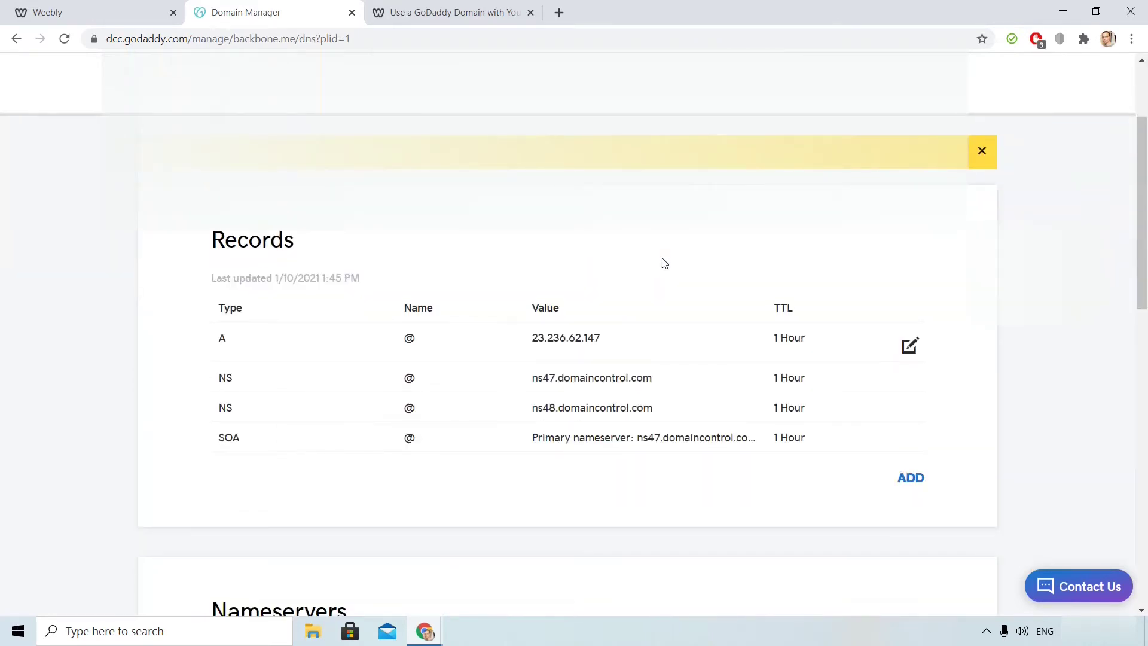
pyautogui.scroll(-2, 662, 263)
pyautogui.scroll(1, 692, 380)
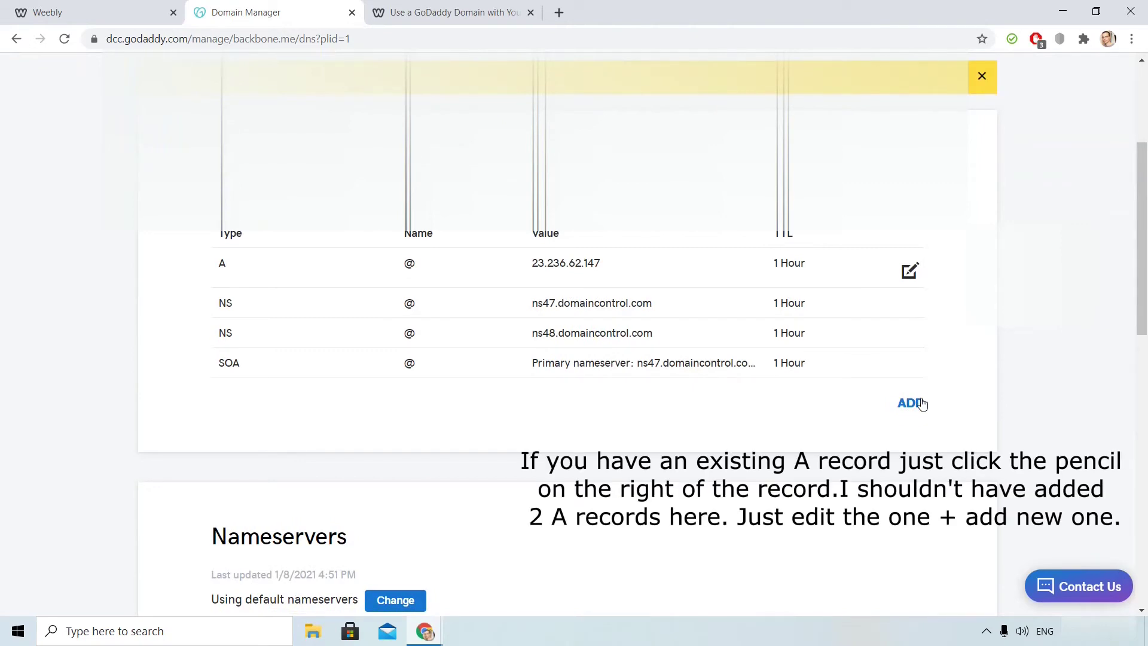
pyautogui.scroll(-1, 402, 432)
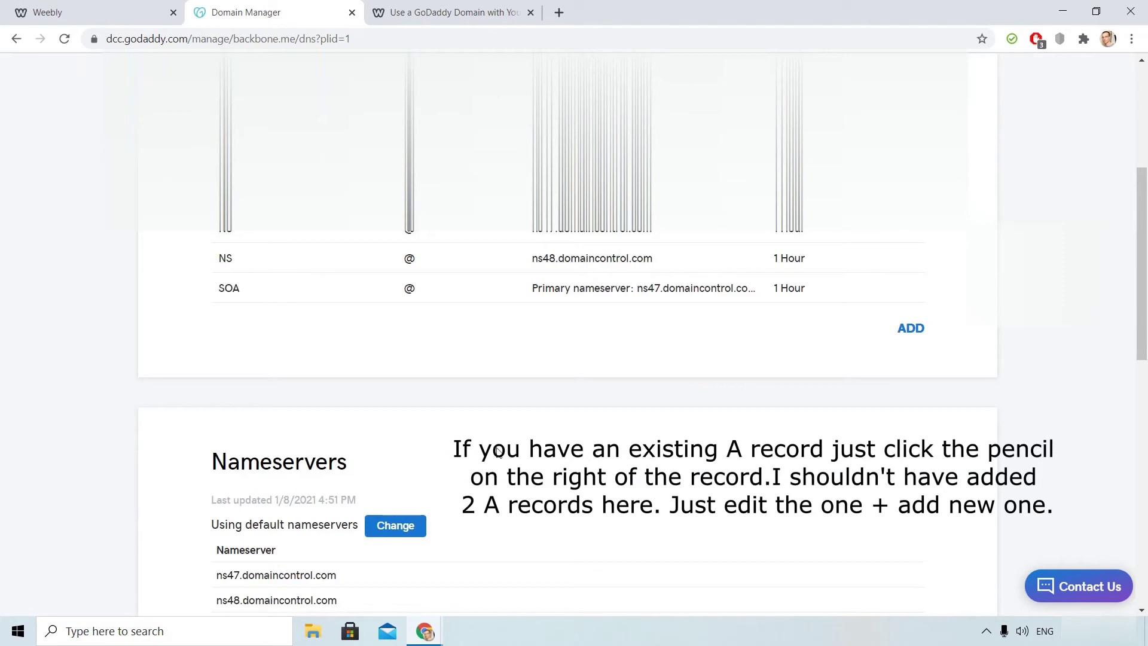
pyautogui.scroll(1, 597, 450)
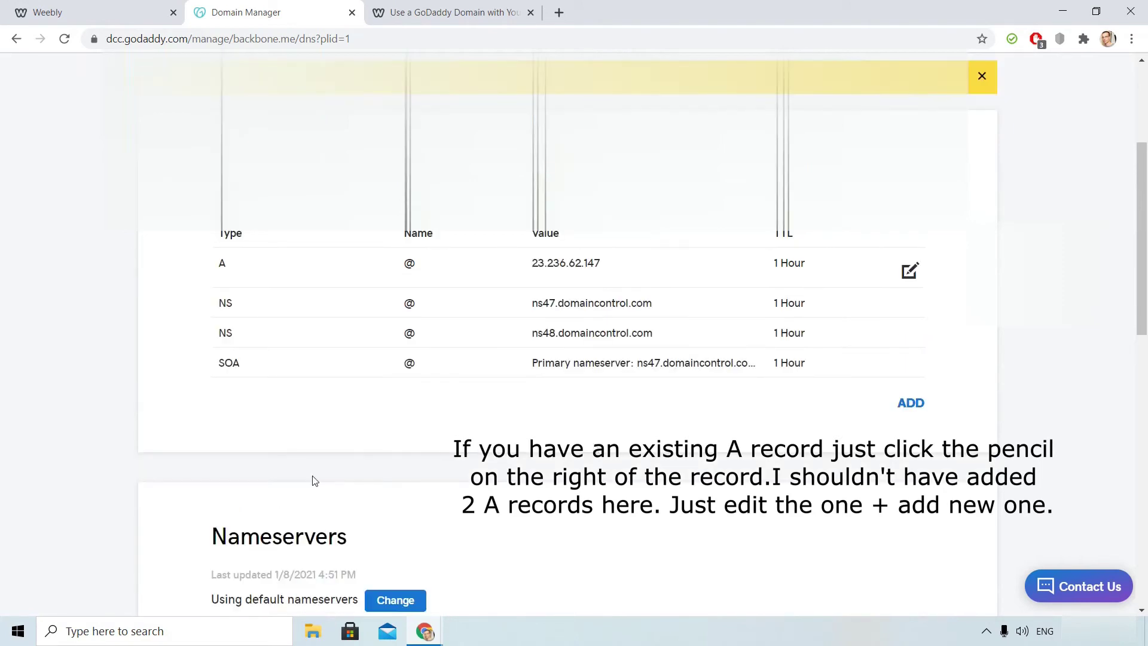
# - Start a new DNS record of type A
pyautogui.click(908, 405)
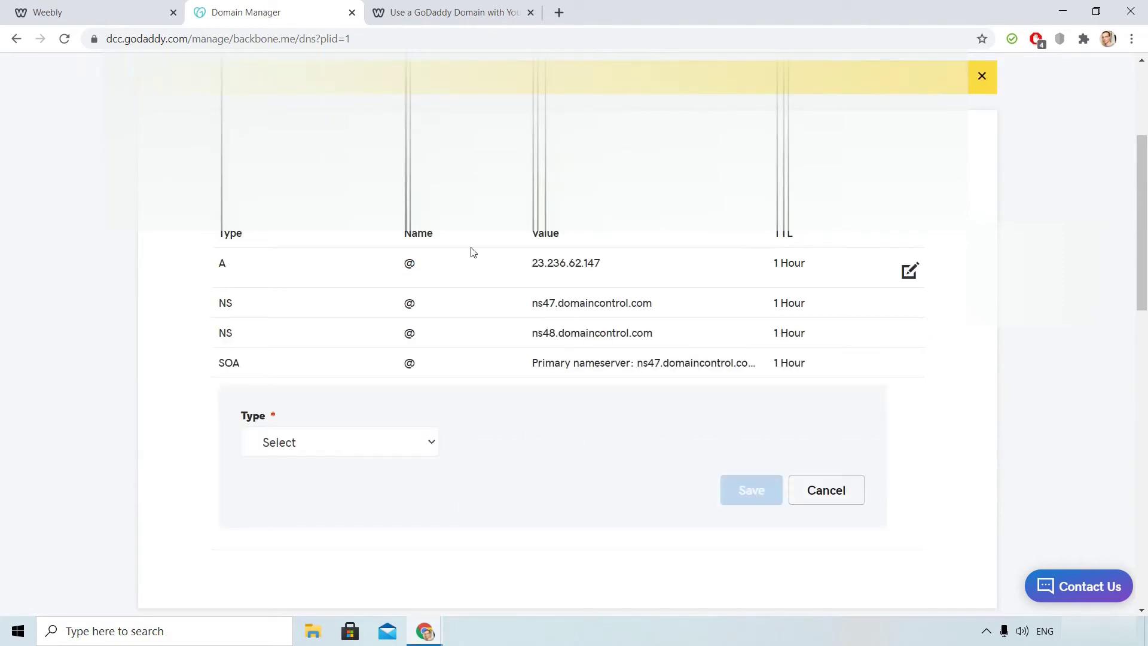
pyautogui.click(287, 446)
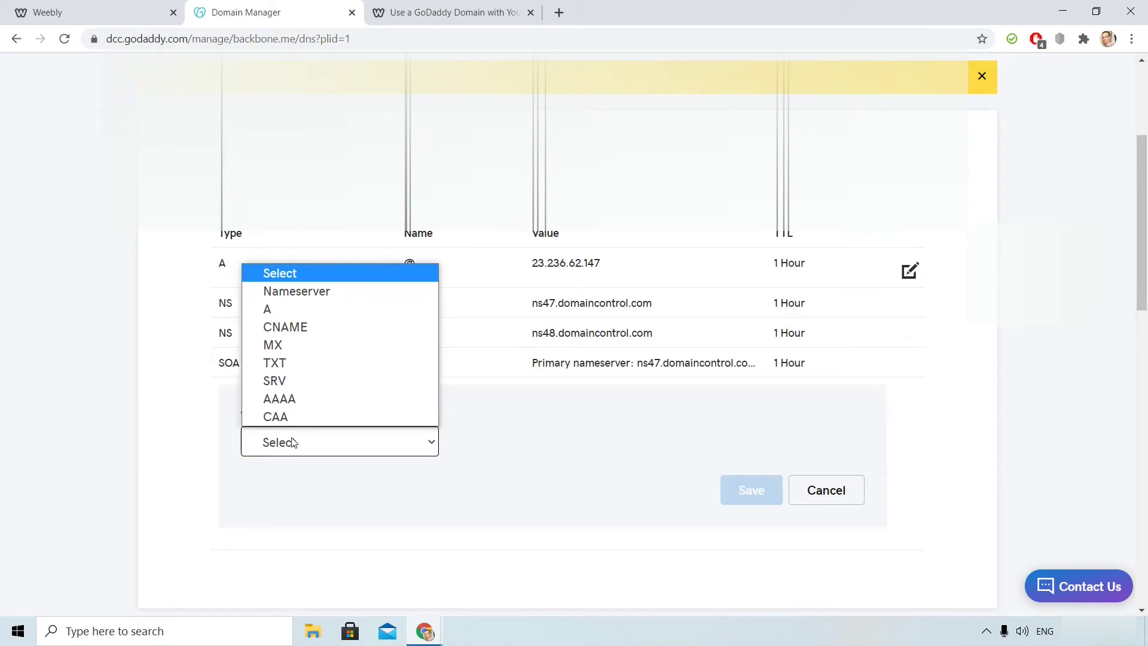
pyautogui.click(299, 308)
# - Select Weebly's IP 199.34.228.77 in the DNS instructions to copy it
pyautogui.click(75, 13)
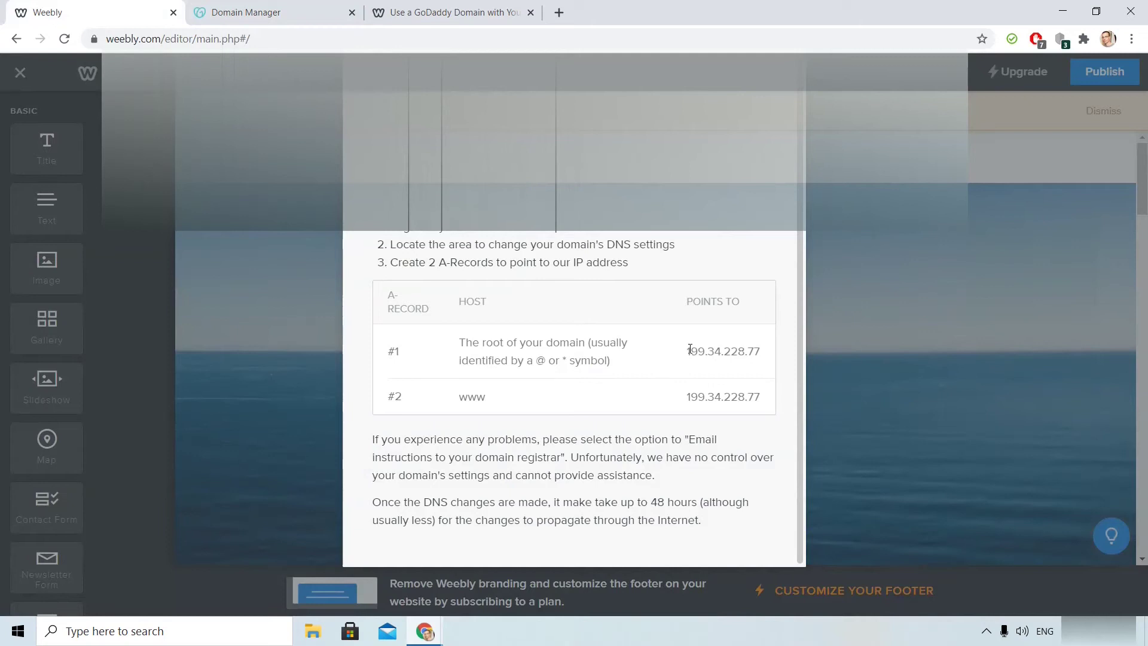
pyautogui.moveTo(691, 351); pyautogui.dragTo(751, 353)
pyautogui.doubleClick(760, 353)
pyautogui.hotkey('ctrl', 'c')
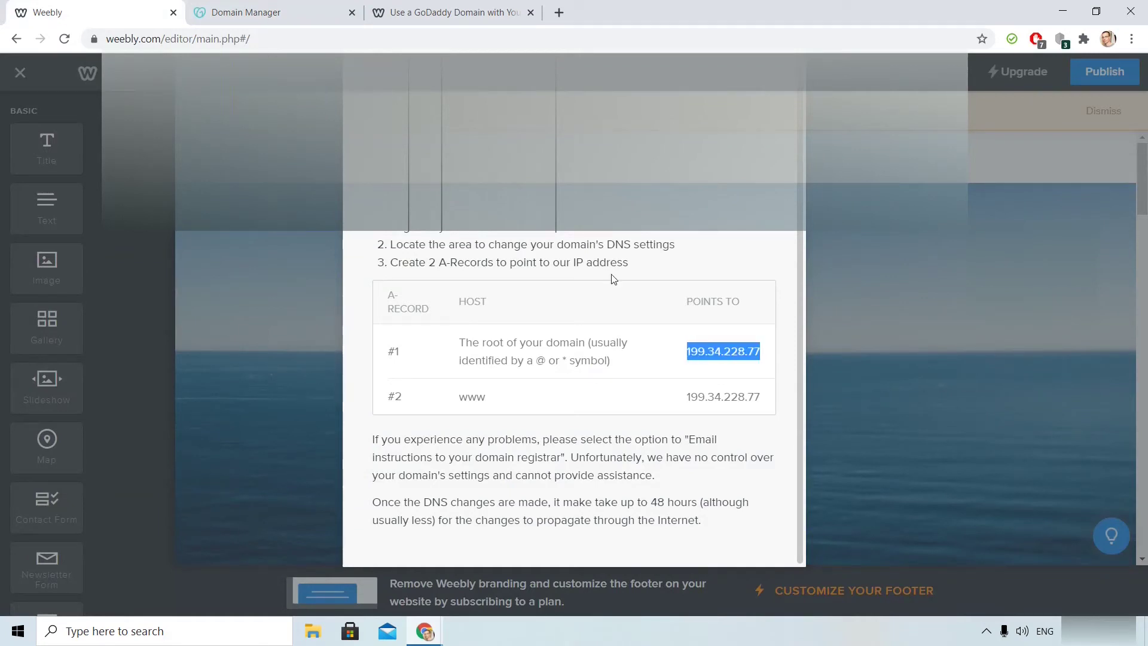
# - Save an A record with host @ pointing to 199.34.228.77
pyautogui.hotkey('ctrl', 'Tab')
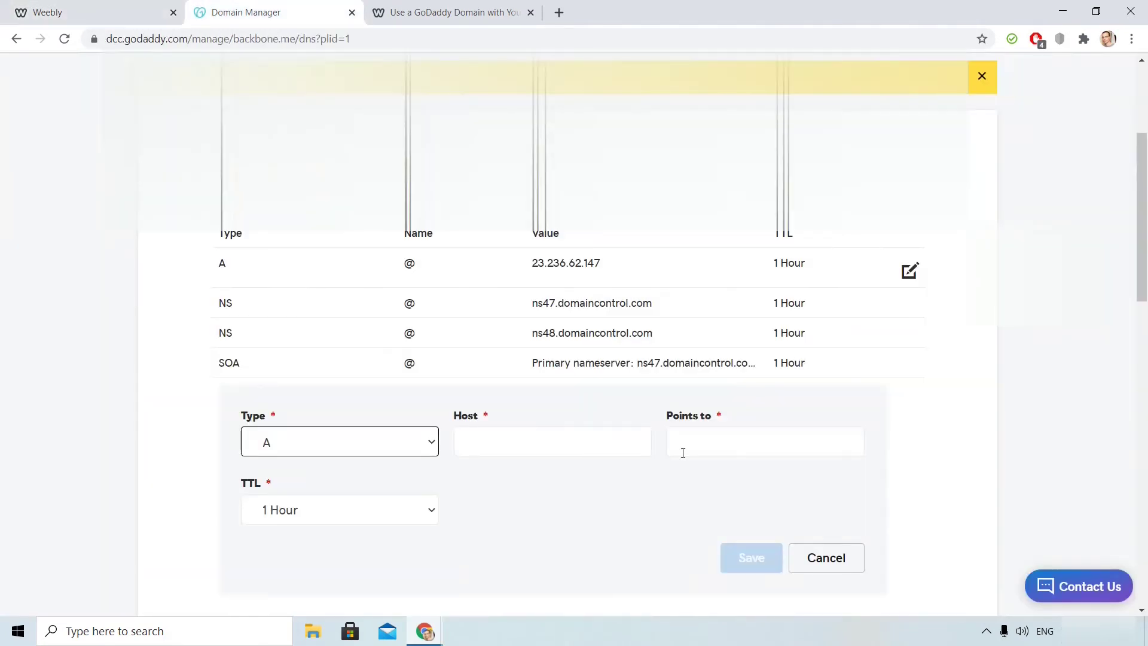
pyautogui.click(586, 445)
pyautogui.write('@')
pyautogui.press('Tab')
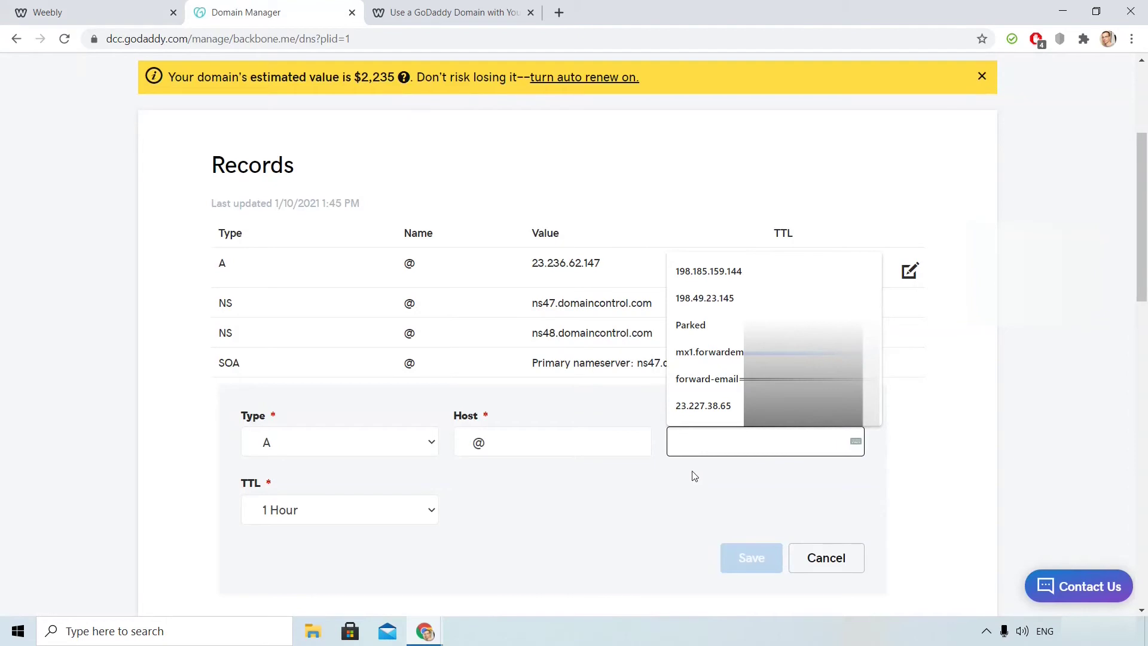
pyautogui.hotkey('ctrl', 'v')
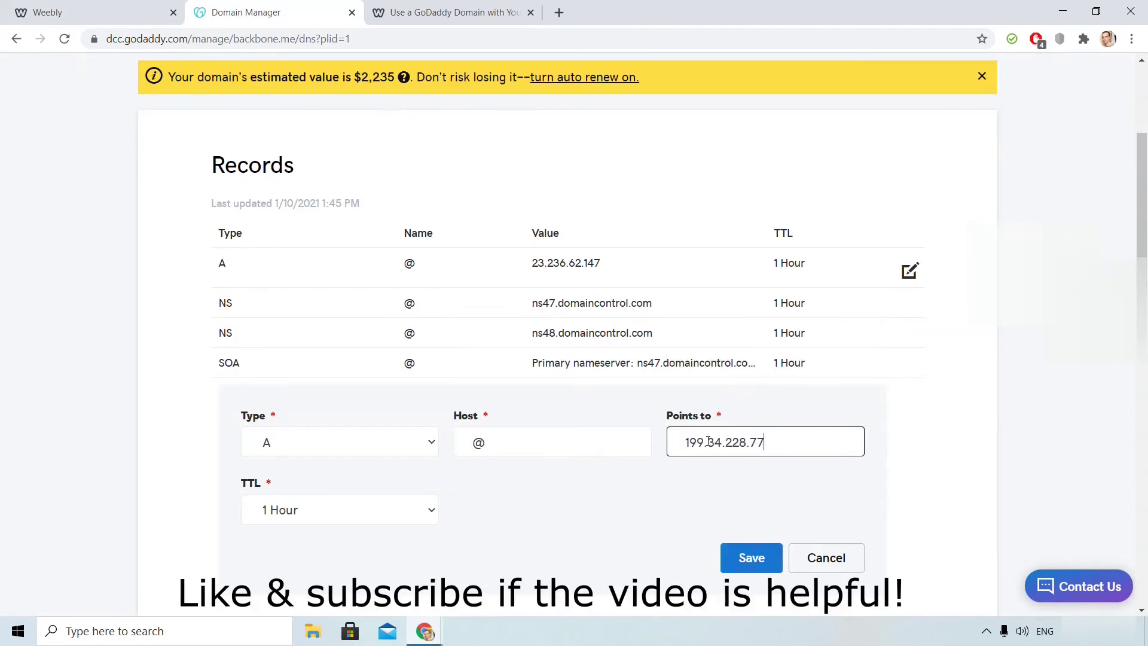
pyautogui.click(755, 550)
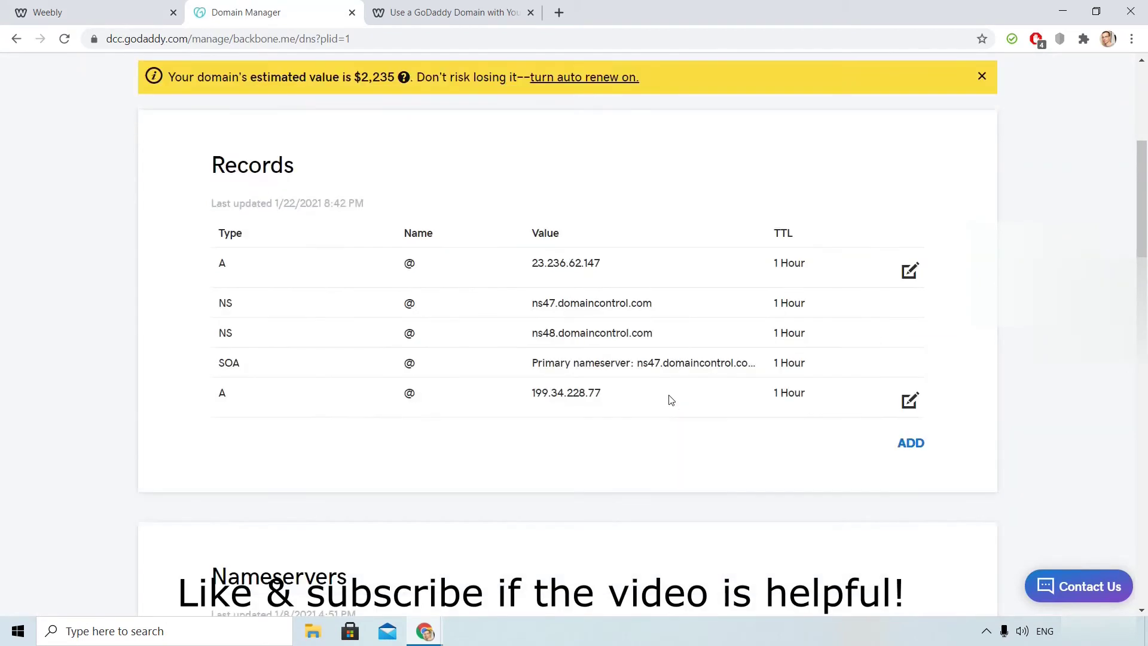
# - Save a second A record with host www pointing to 199.34.228.77
pyautogui.click(909, 369)
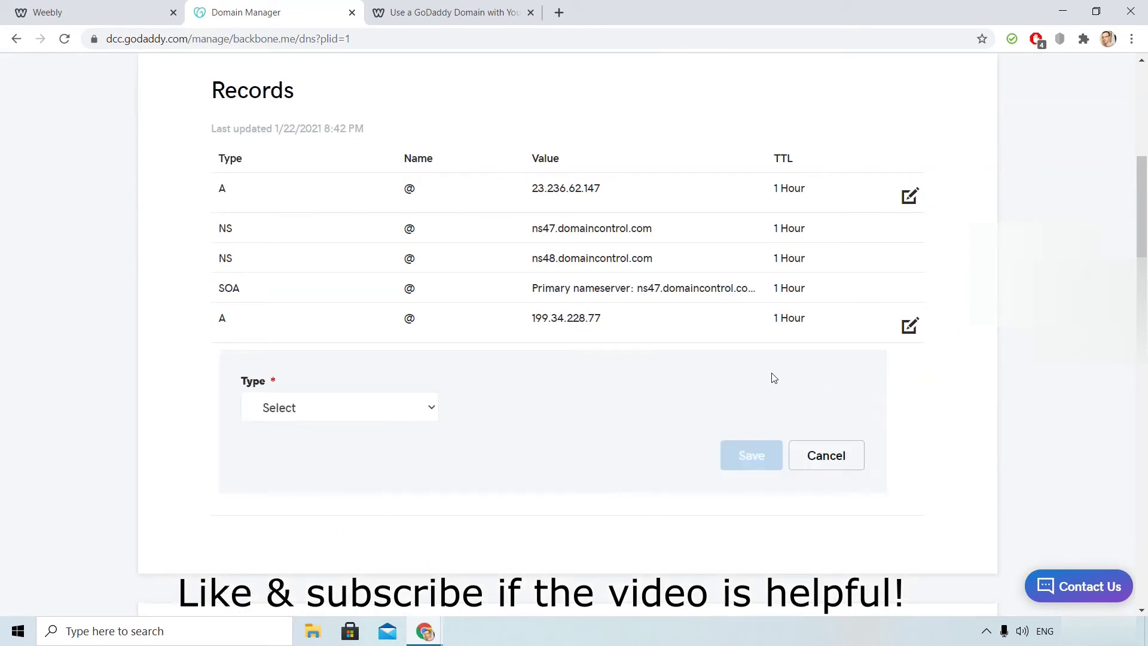
pyautogui.click(414, 404)
pyautogui.click(346, 466)
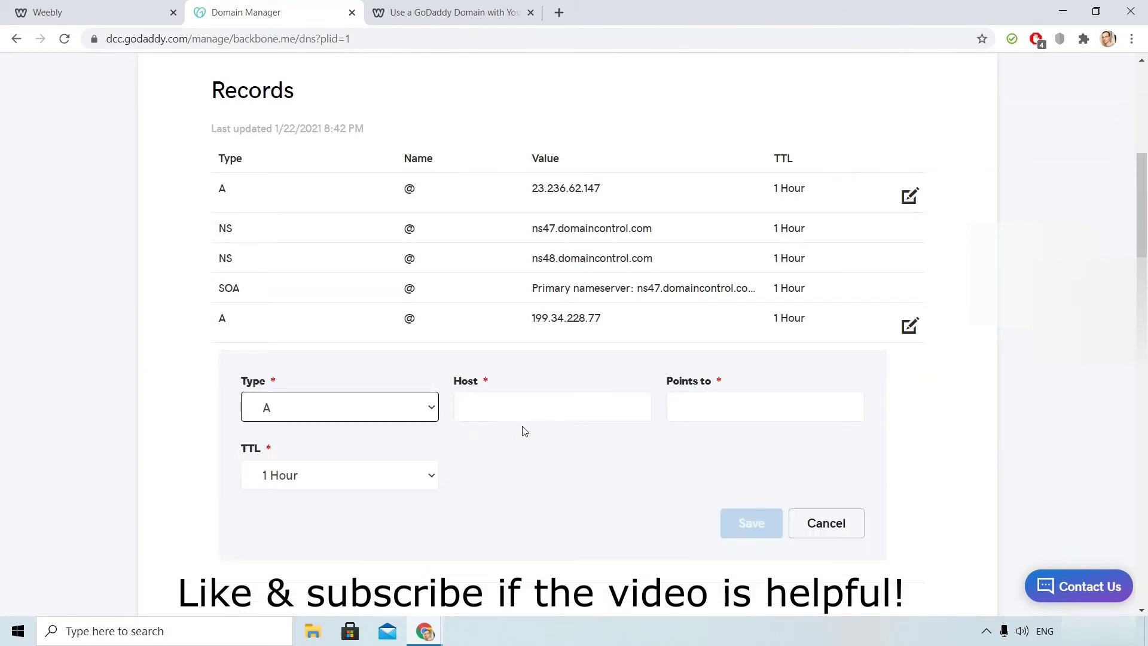
pyautogui.click(520, 416)
pyautogui.write('www')
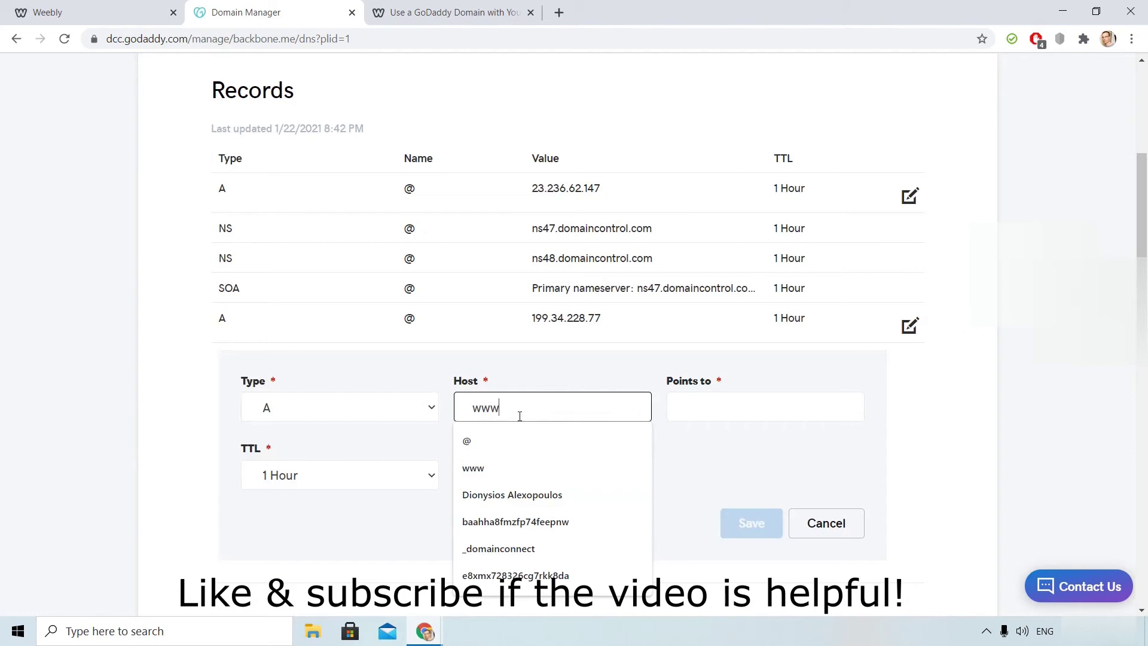
pyautogui.press('Escape')
pyautogui.click(96, 12)
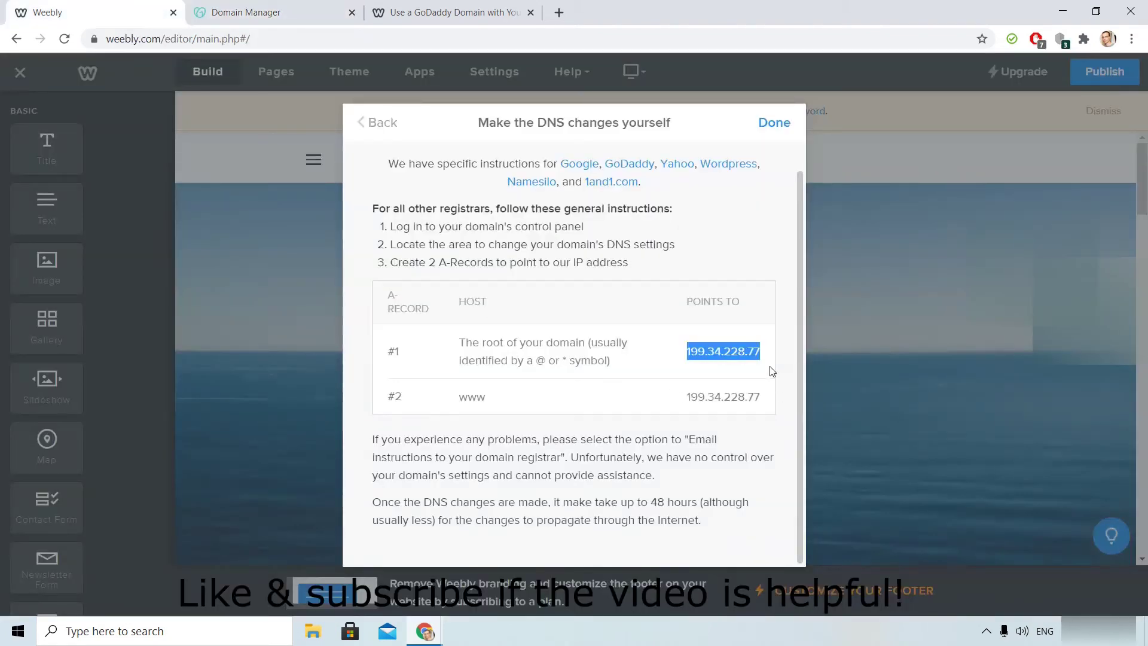
pyautogui.hotkey('ctrl', 'Tab')
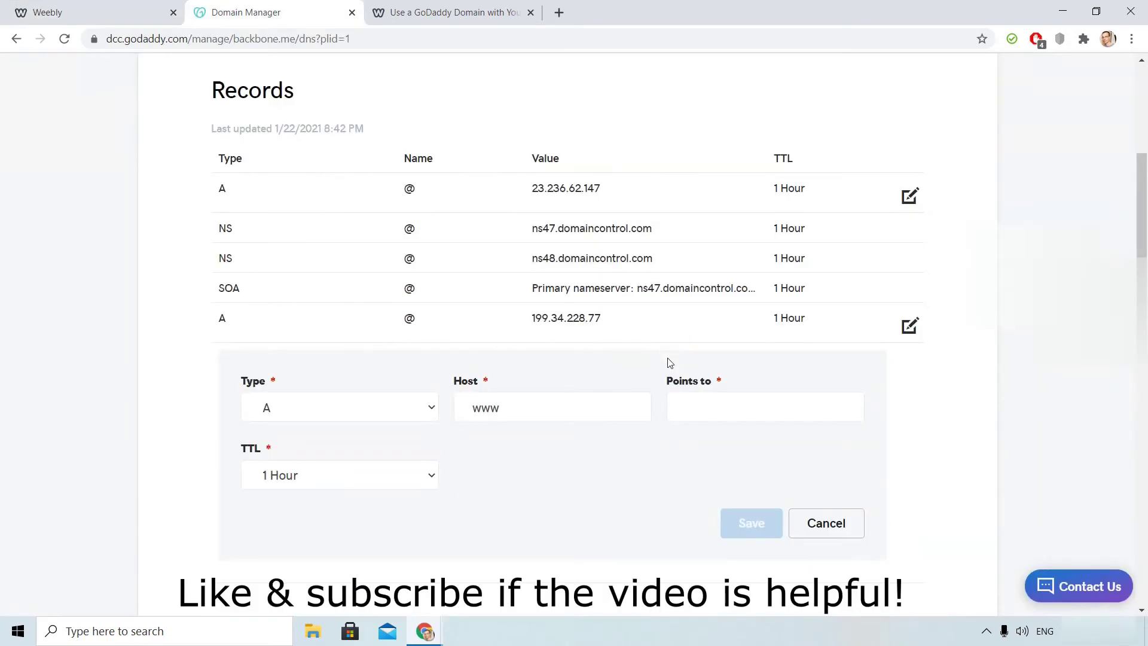
pyautogui.click(696, 406)
pyautogui.hotkey('ctrl', 'v')
pyautogui.click(765, 519)
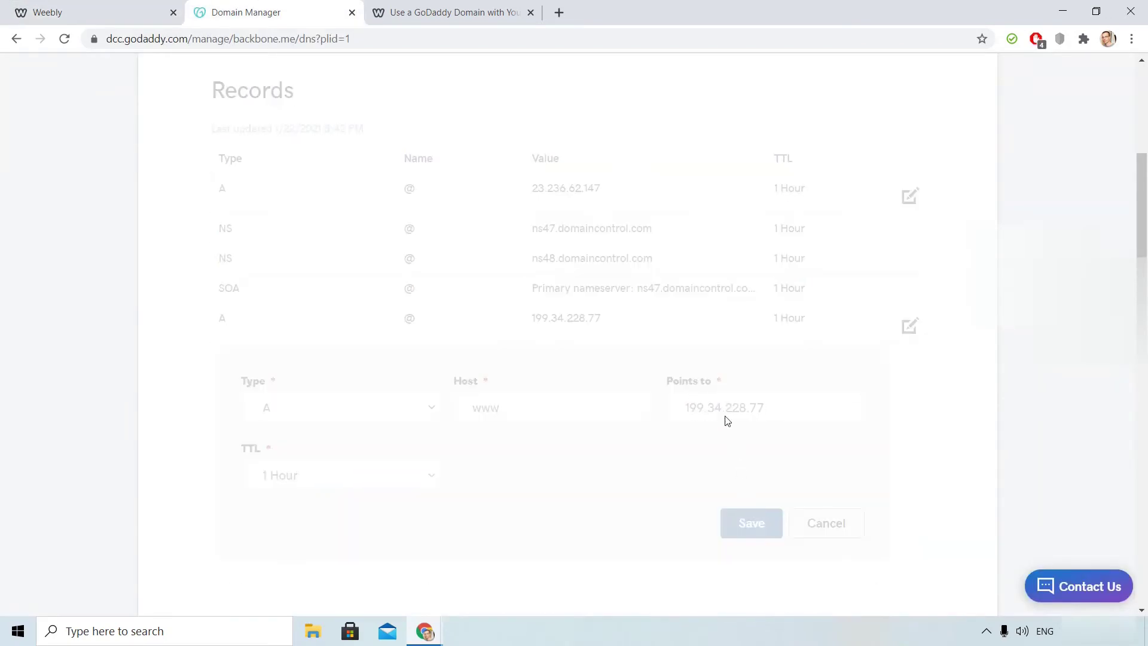
pyautogui.scroll(-3, 705, 261)
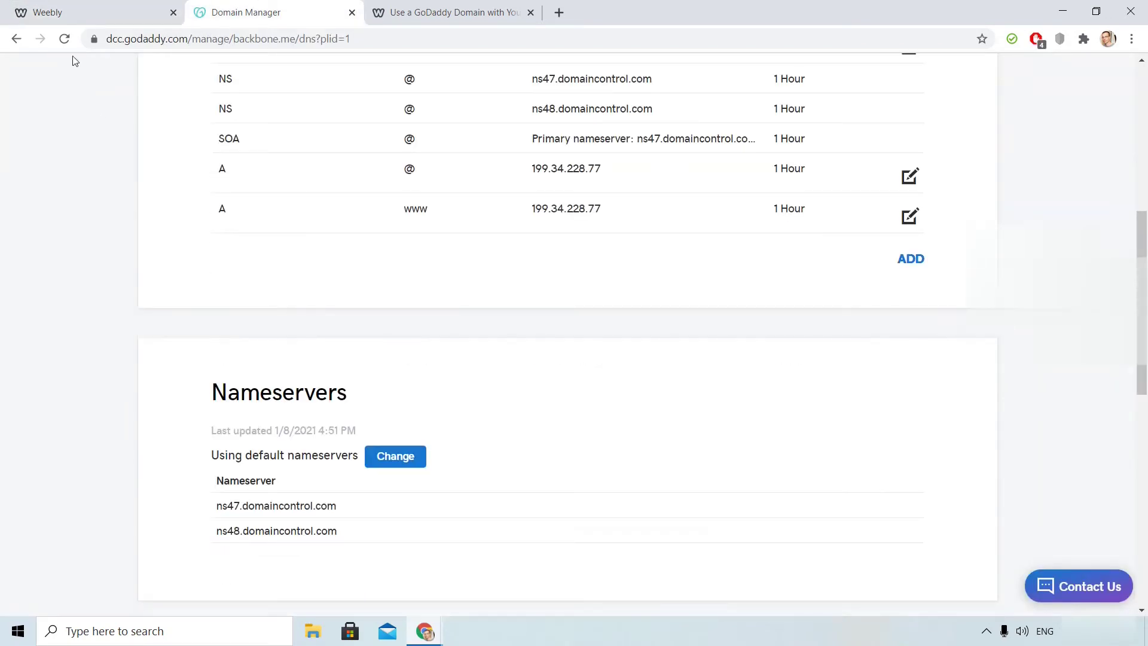
pyautogui.click(84, 14)
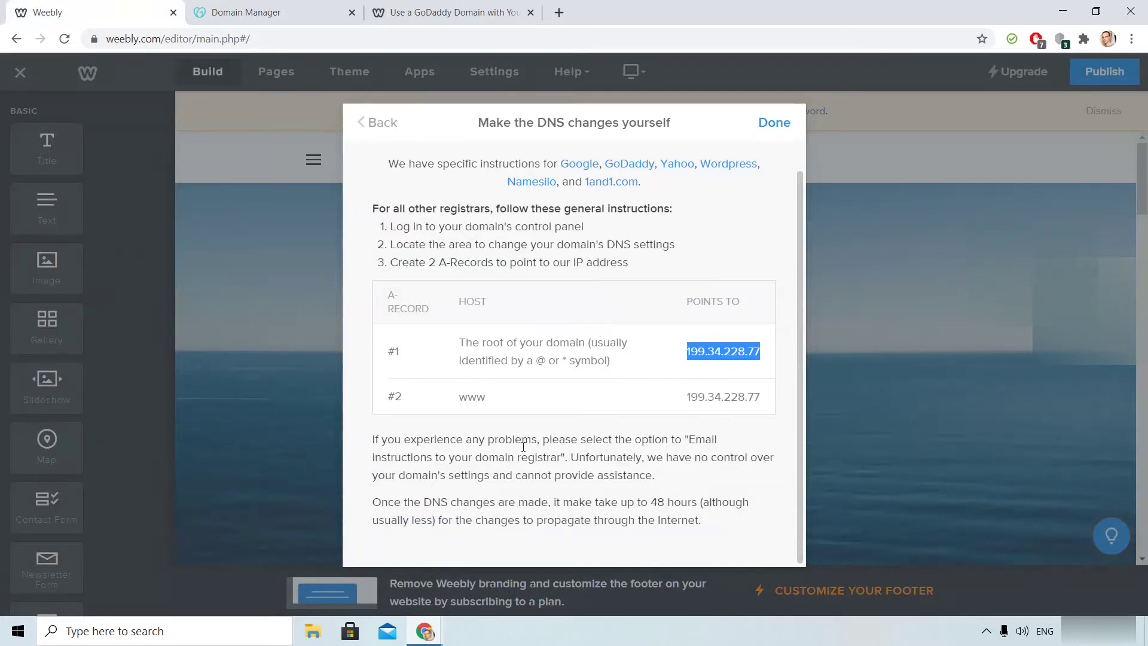
pyautogui.click(774, 122)
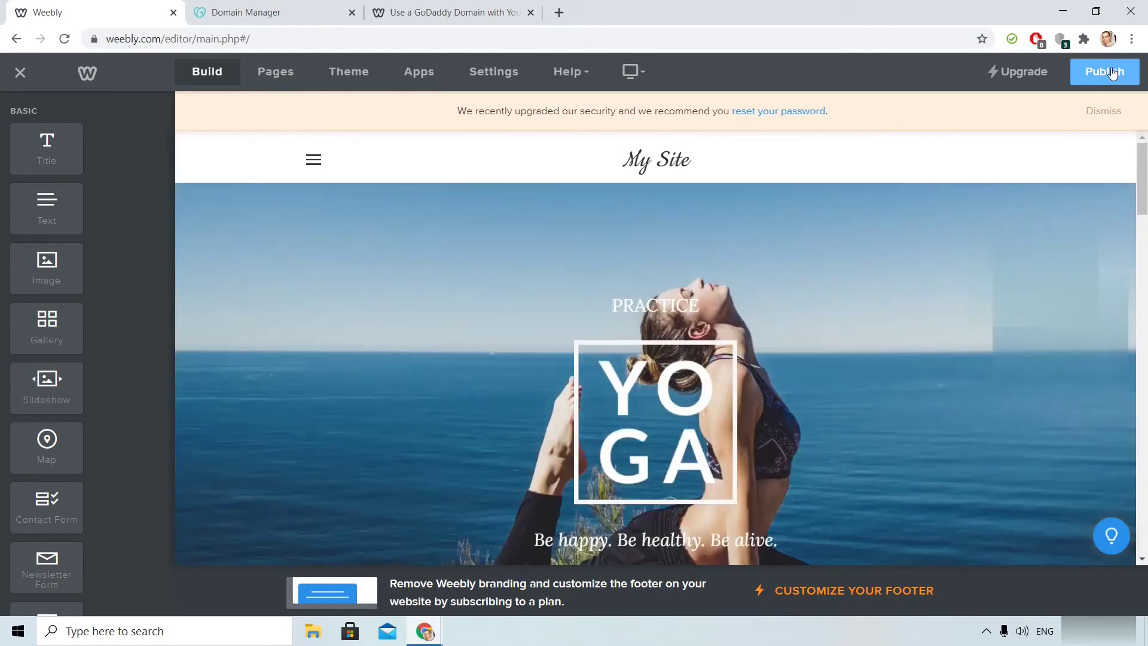
pyautogui.click(1112, 73)
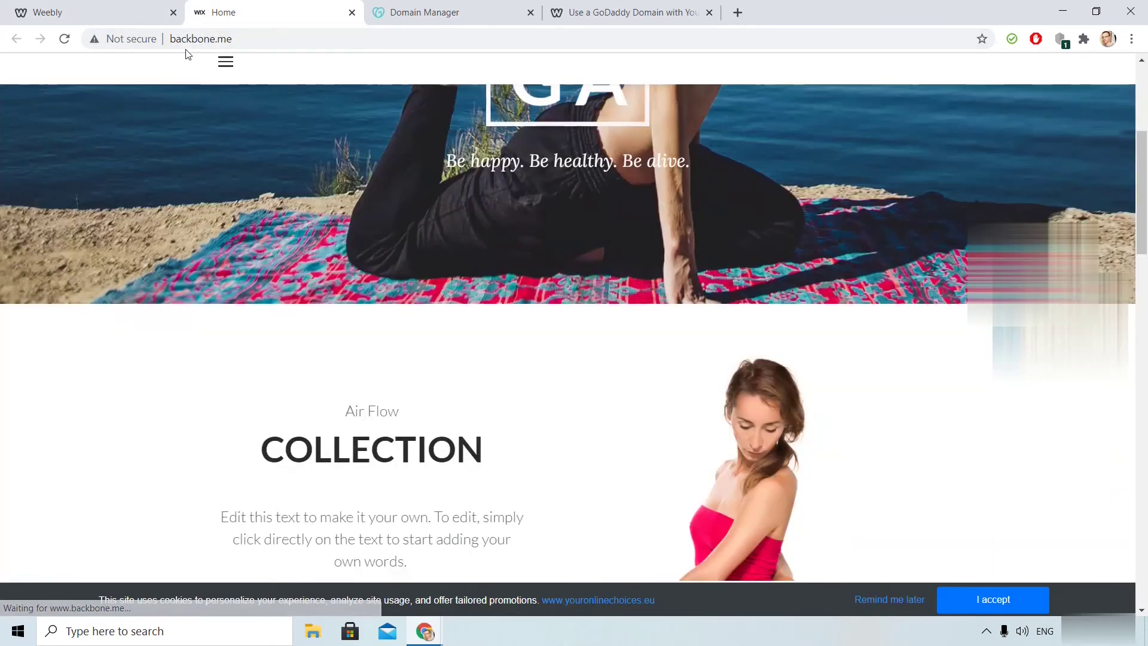
# - Check the live site's Not secure connection information
pyautogui.click(267, 38)
pyautogui.click(117, 39)
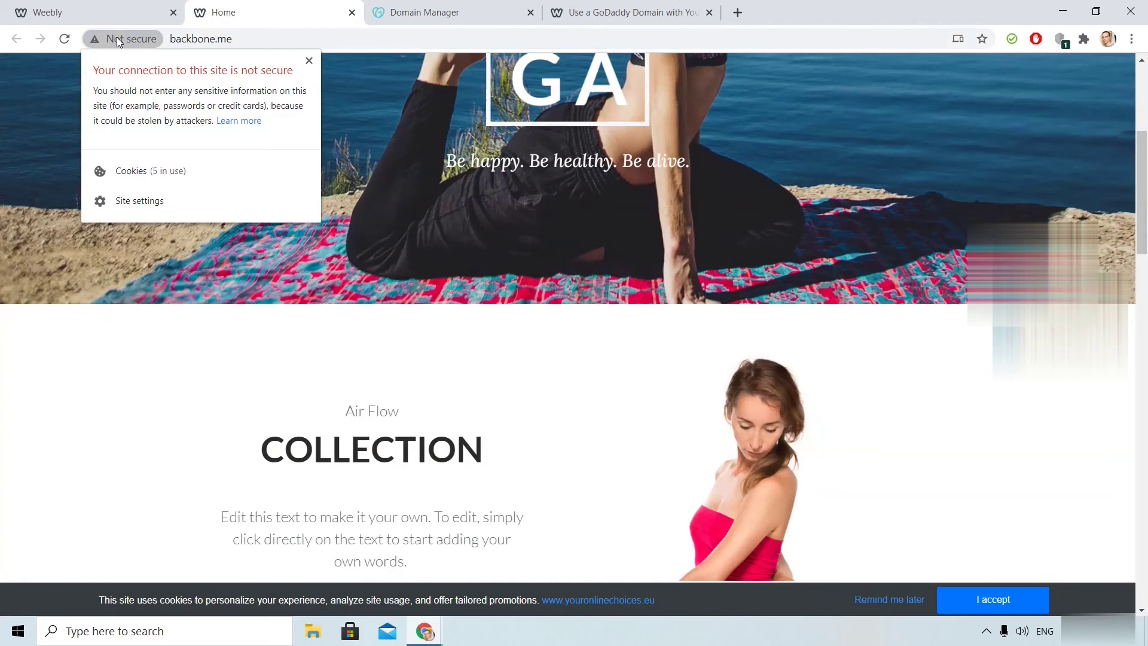
pyautogui.click(117, 37)
pyautogui.click(304, 37)
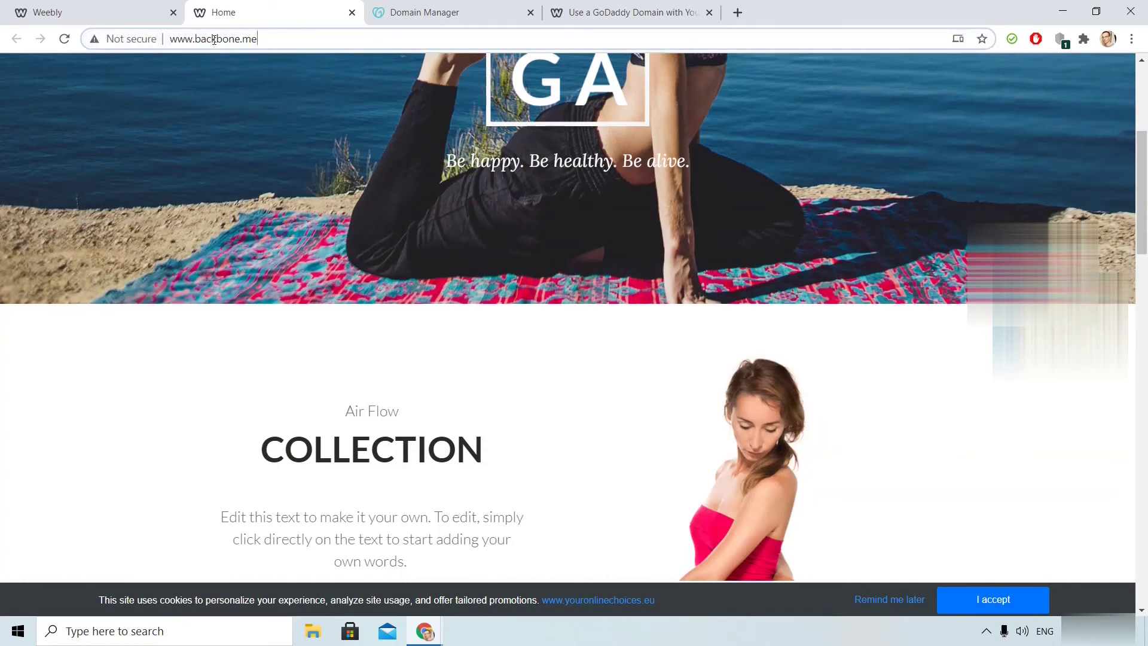
pyautogui.scroll(-4, 515, 251)
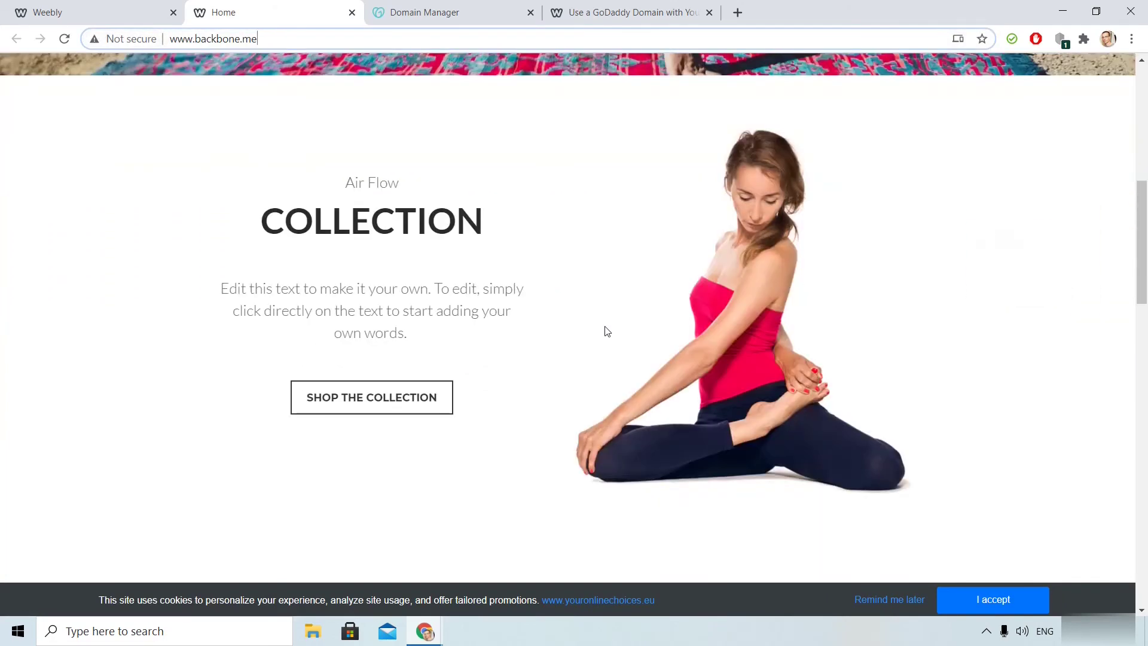
pyautogui.scroll(-5, 607, 330)
pyautogui.scroll(-5, 607, 331)
pyautogui.press('Return')
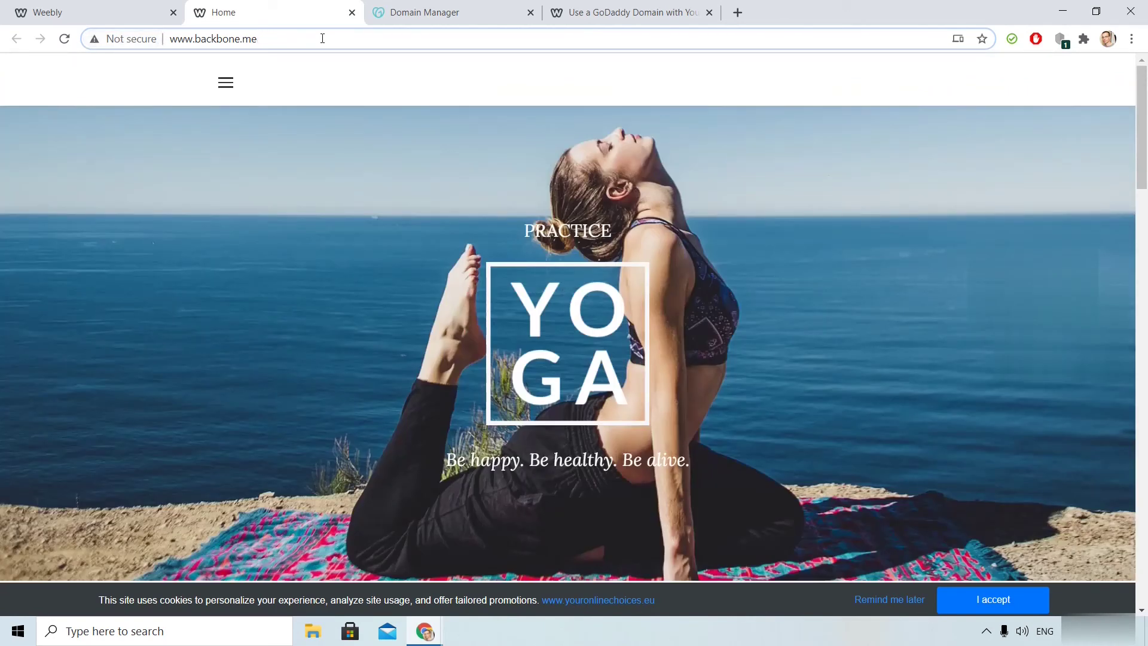
pyautogui.scroll(-3, 388, 152)
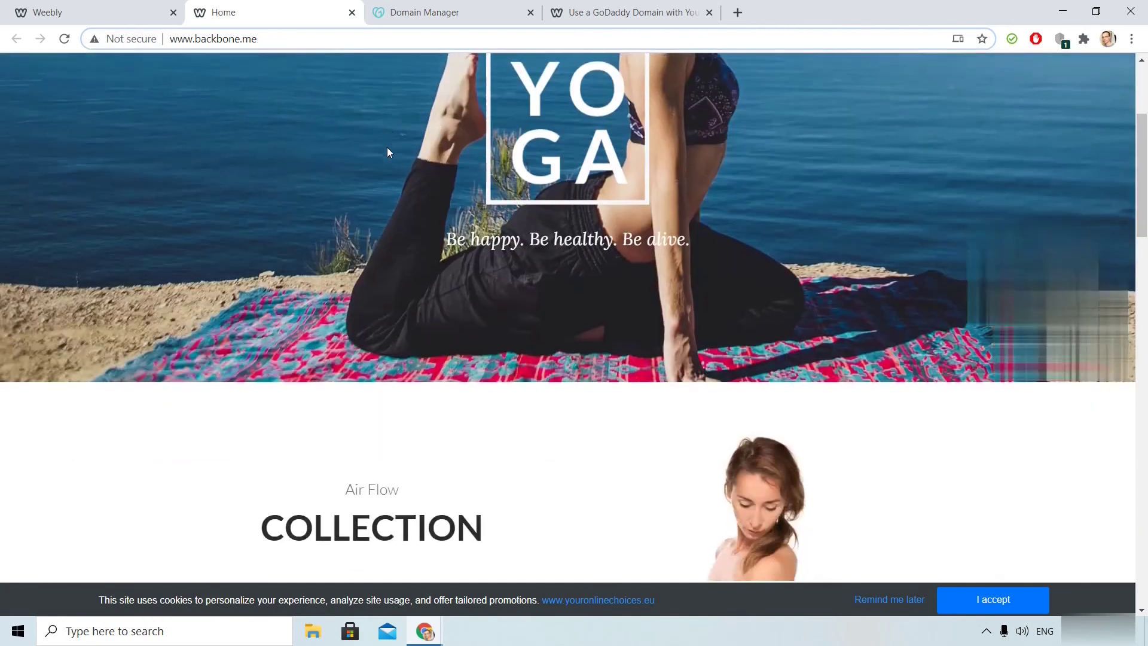
pyautogui.scroll(-3, 388, 153)
pyautogui.scroll(-2, 387, 152)
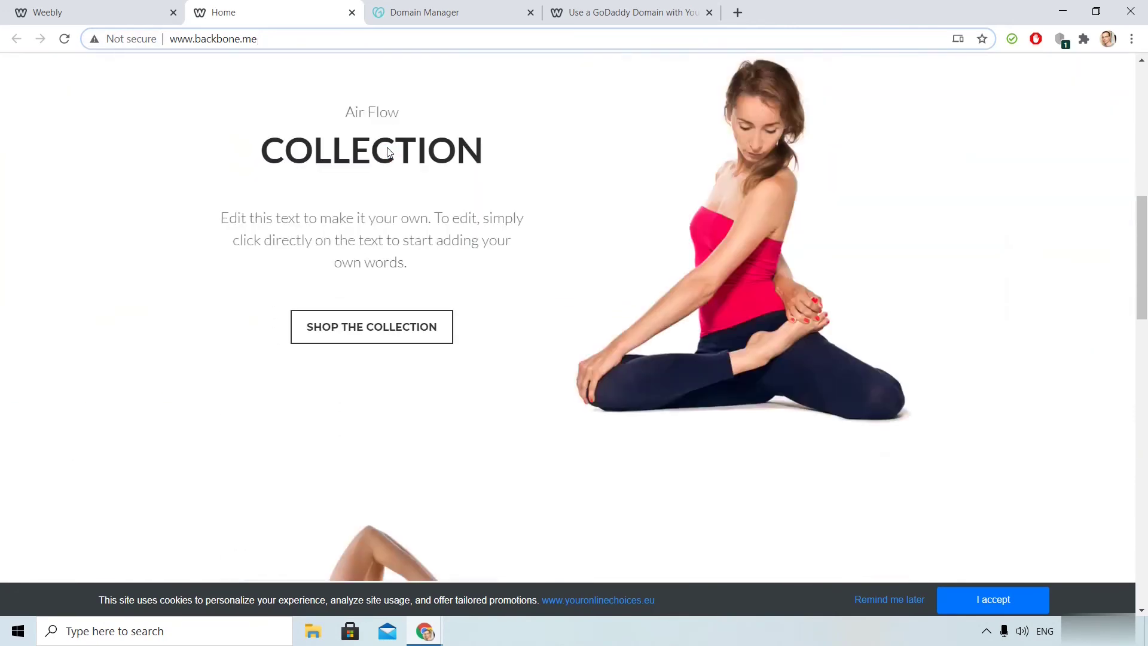
pyautogui.scroll(2, 387, 152)
pyautogui.scroll(3, 387, 150)
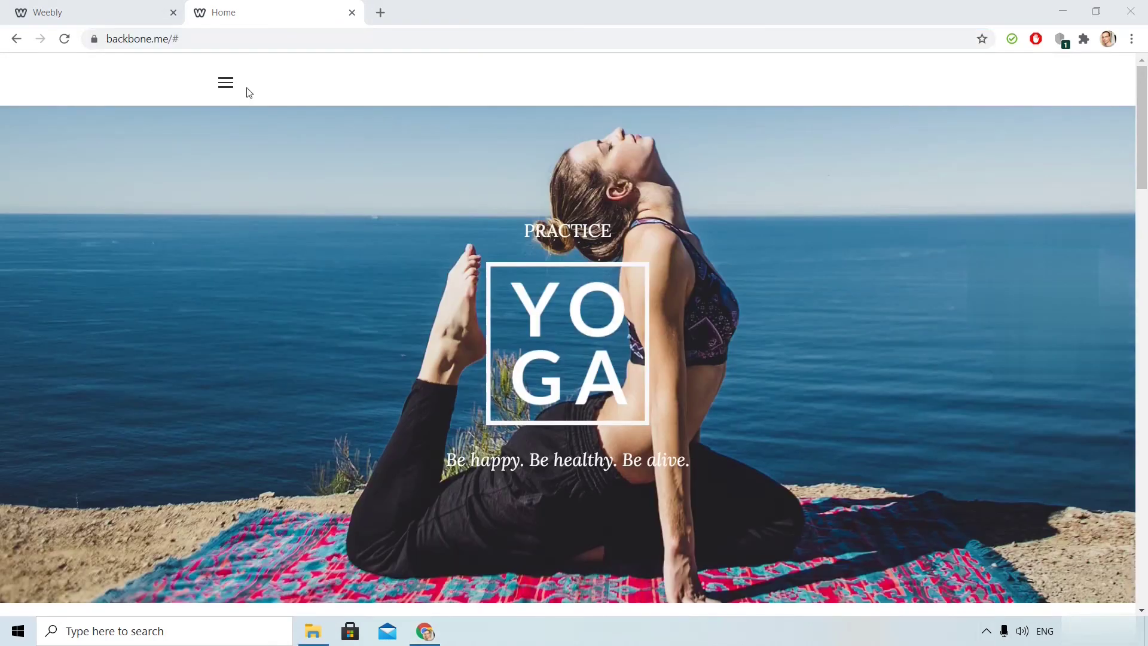
pyautogui.click(185, 44)
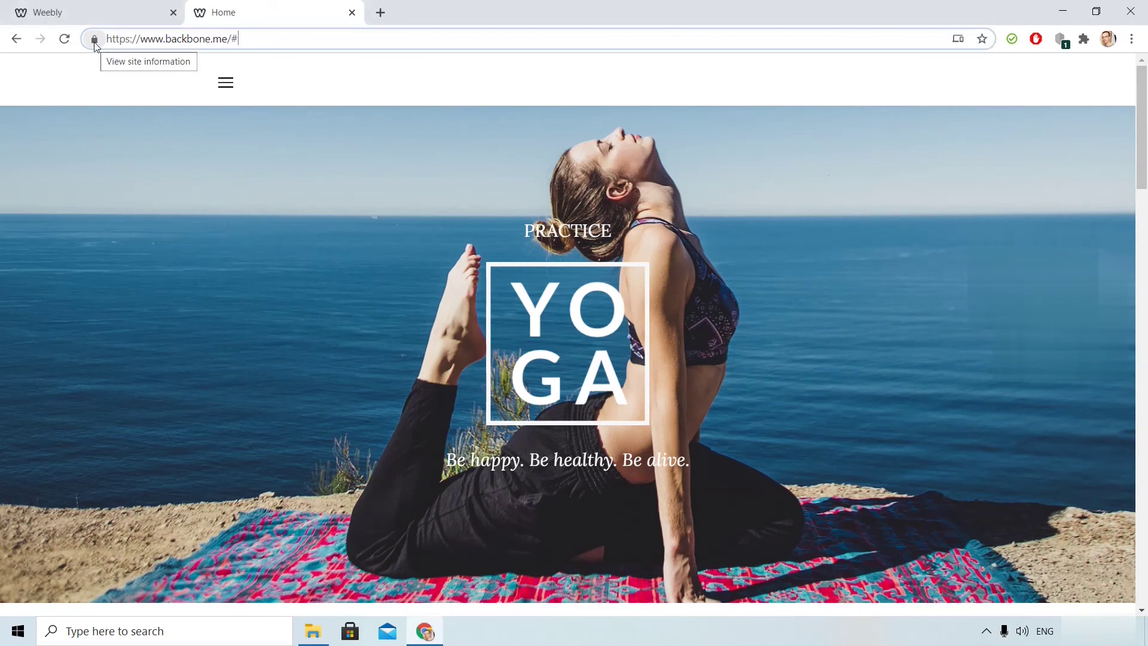
pyautogui.click(60, 12)
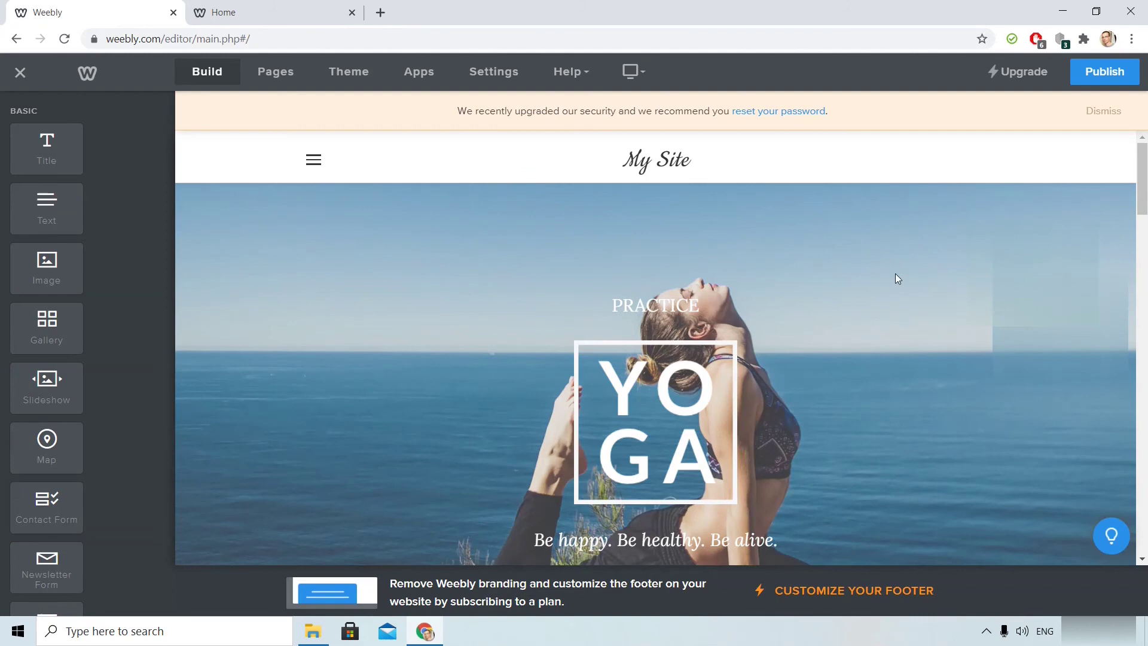
pyautogui.scroll(-3, 919, 213)
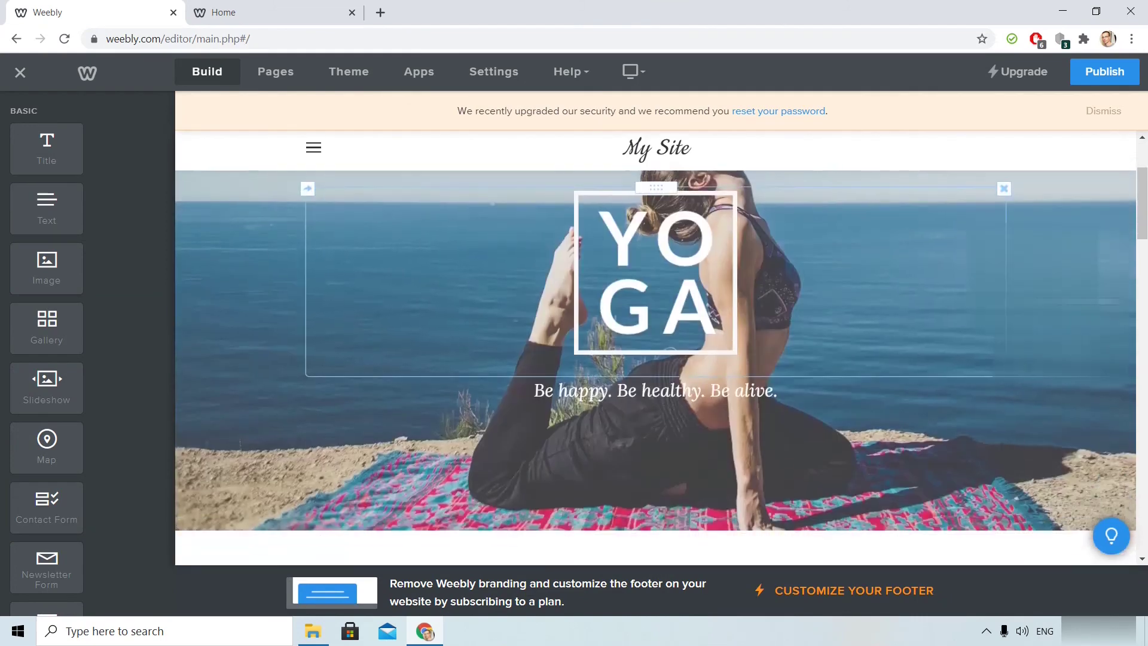
pyautogui.scroll(3, 918, 213)
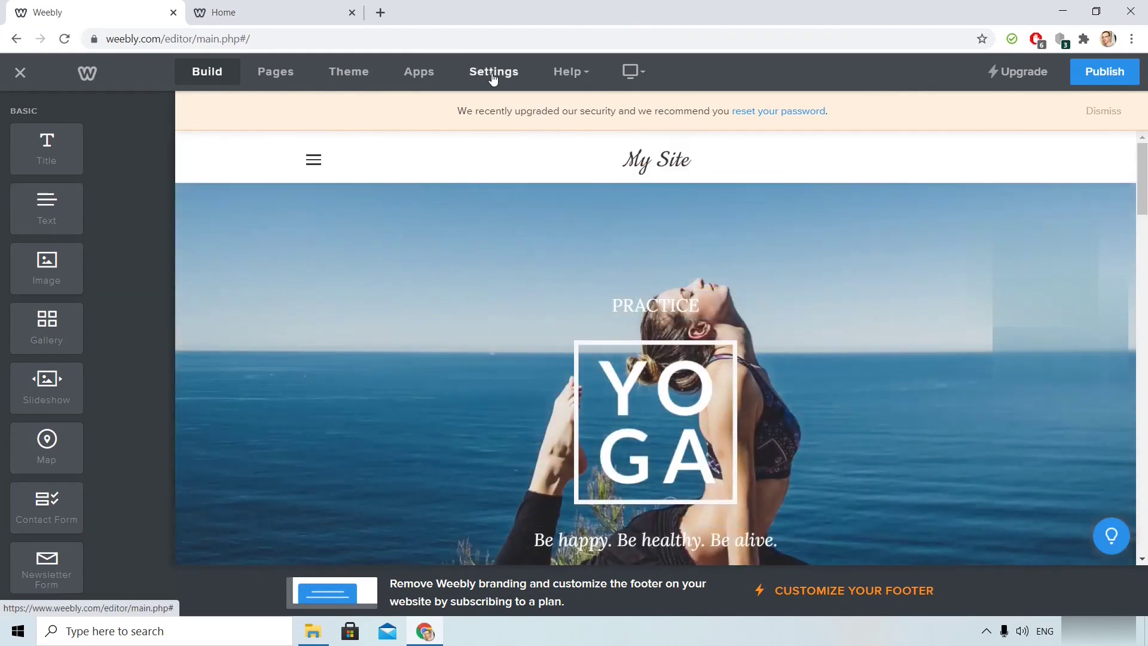
pyautogui.click(493, 73)
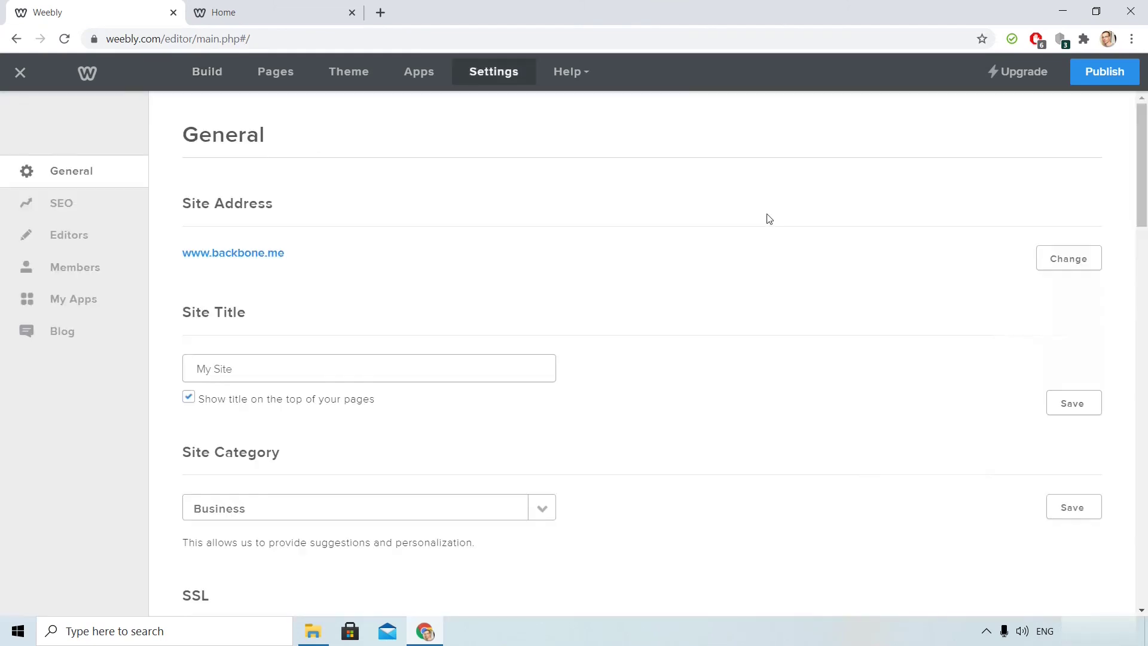
pyautogui.click(1068, 261)
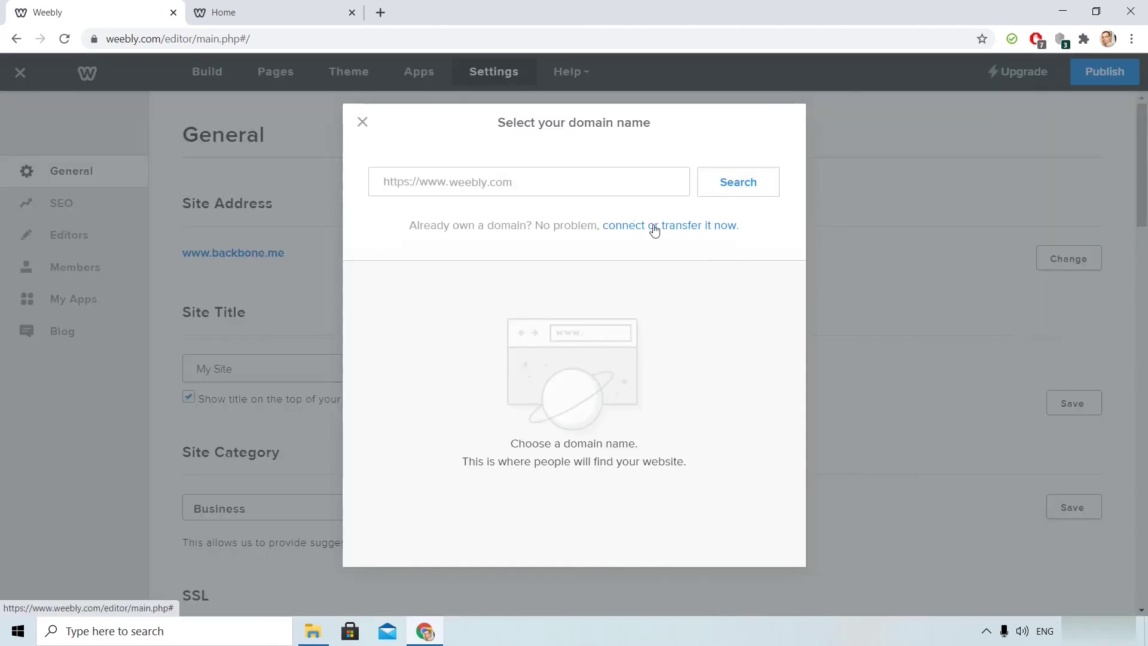
pyautogui.click(880, 230)
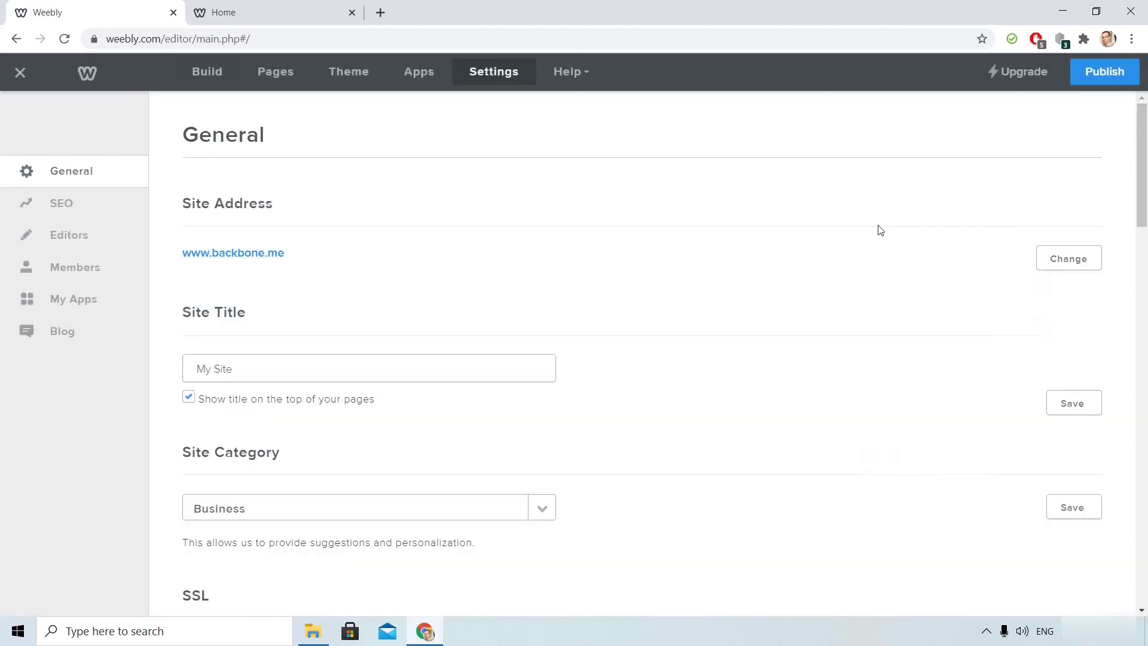